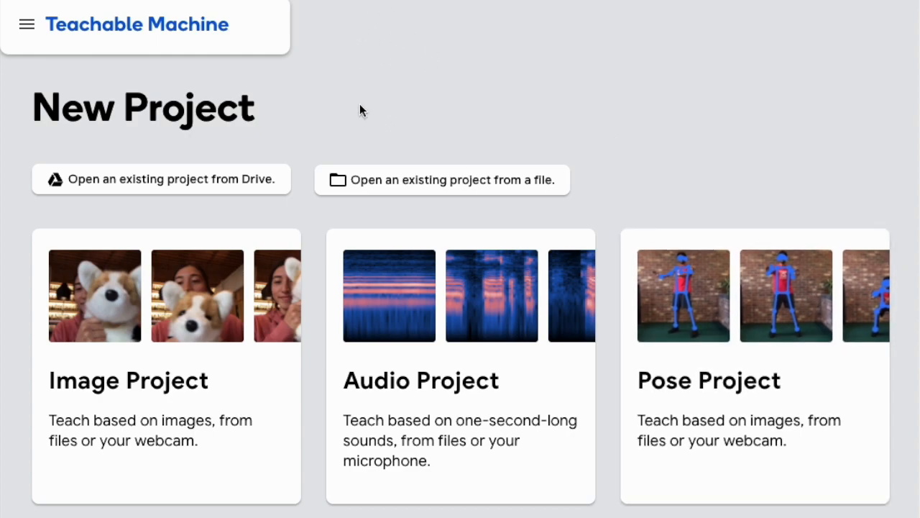
Create a new Image Project using the Standard image model
scroll(766, 333, "down", 1)
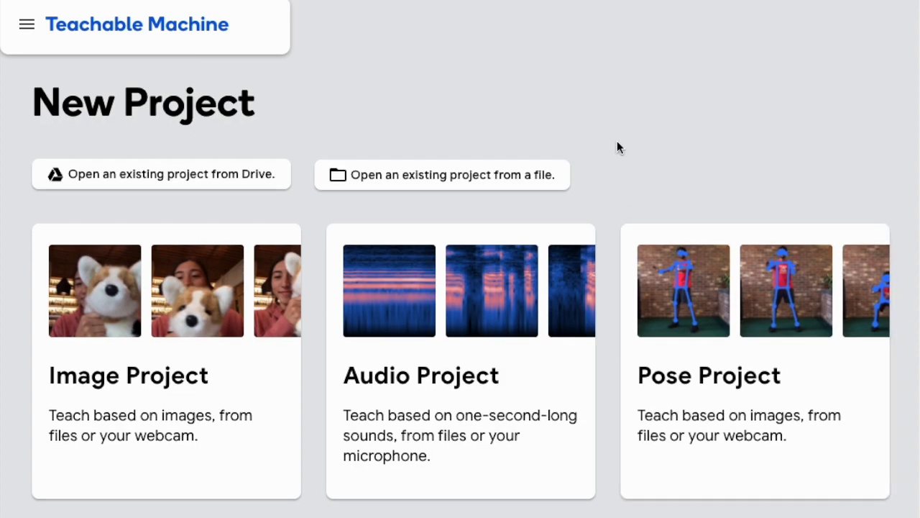
scroll(637, 269, "up", 1)
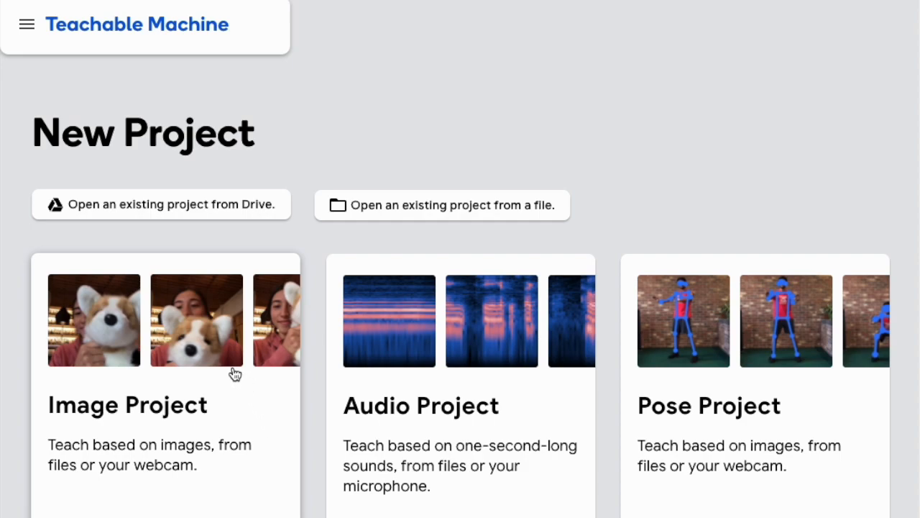
left_click(163, 343)
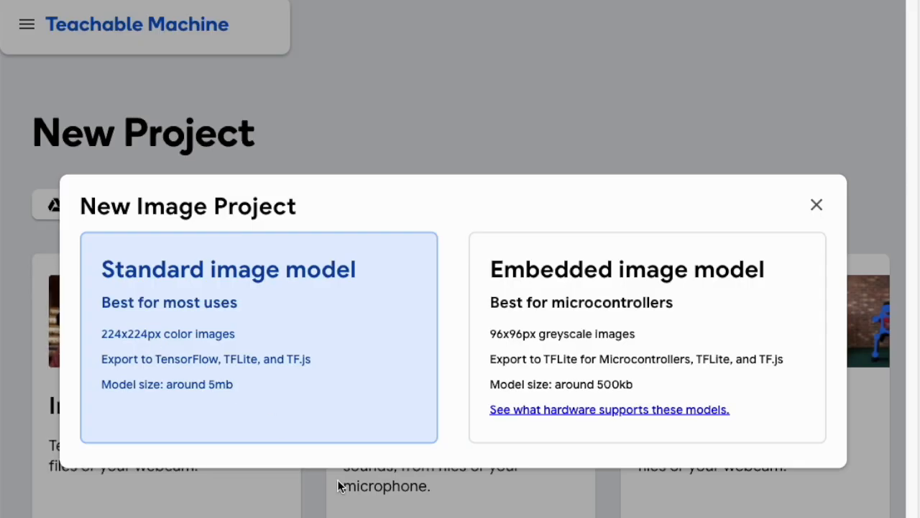
left_click(248, 334)
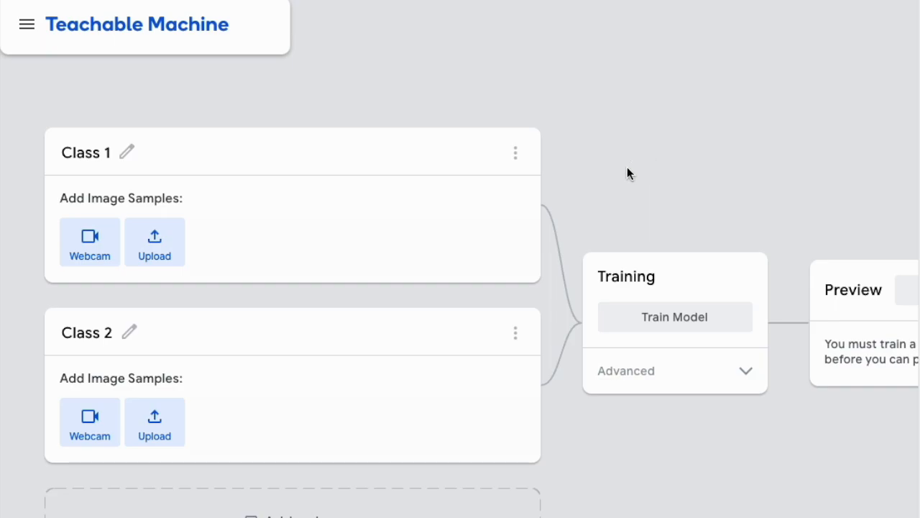
Rename the first class to Cup
scroll(641, 194, "up", 1)
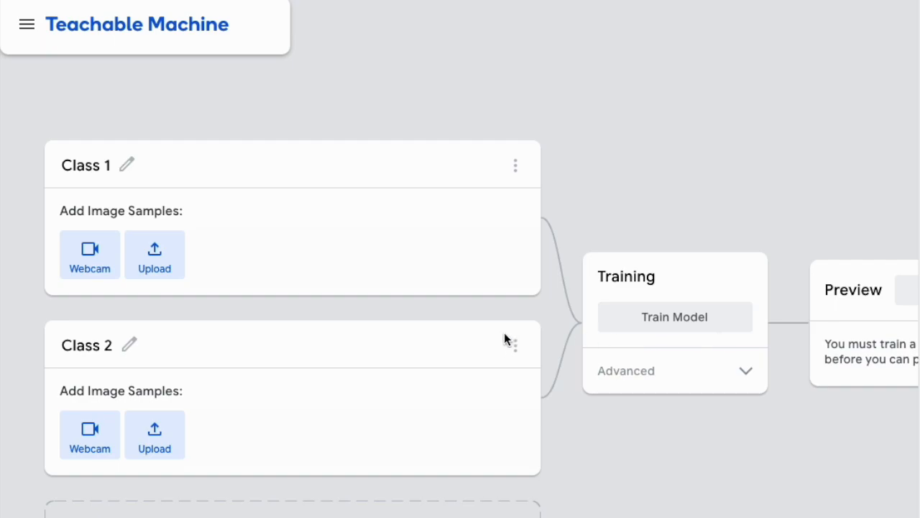
scroll(507, 334, "down", 1)
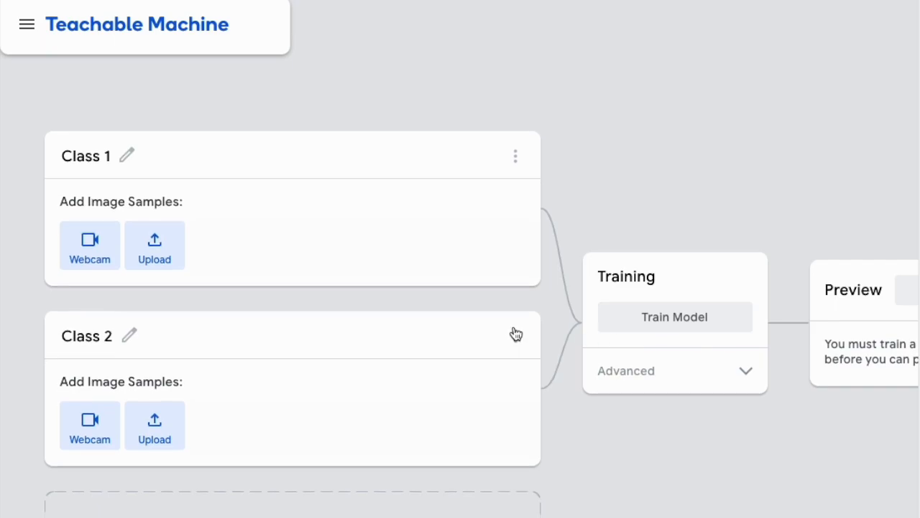
left_click(83, 156)
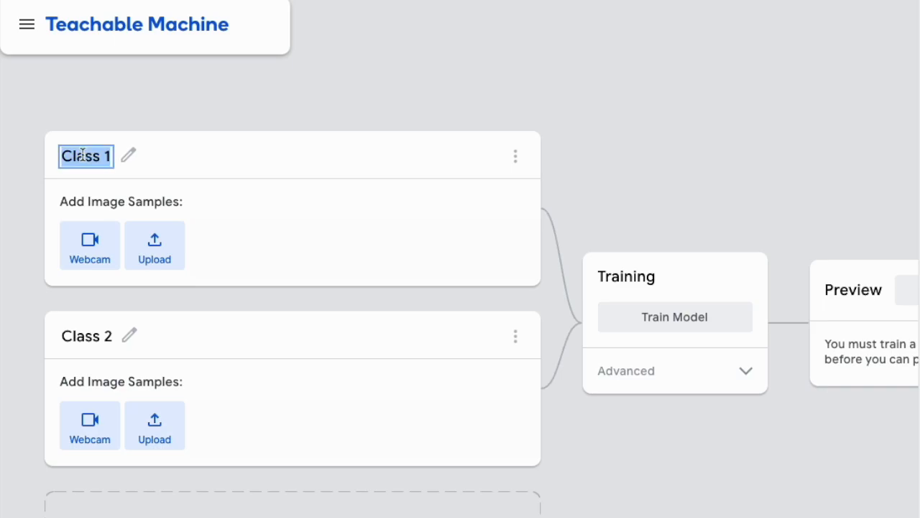
type("Cup")
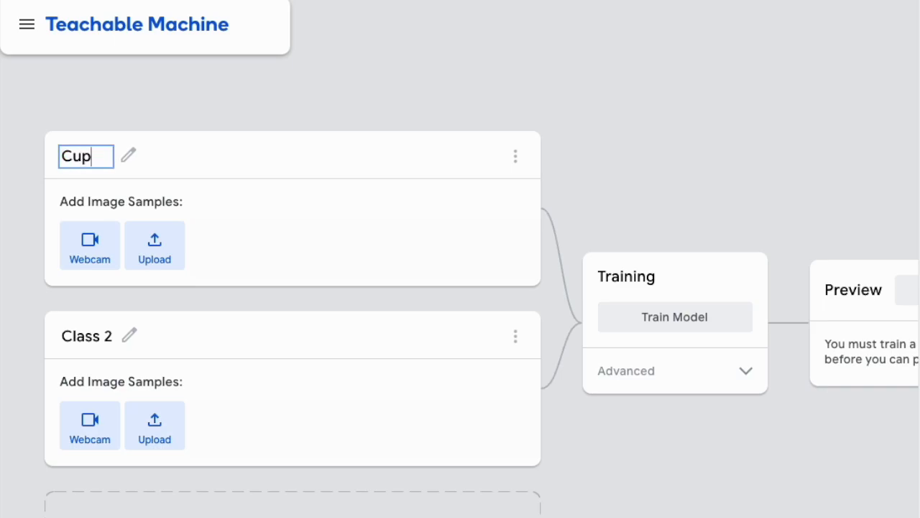
key("Return")
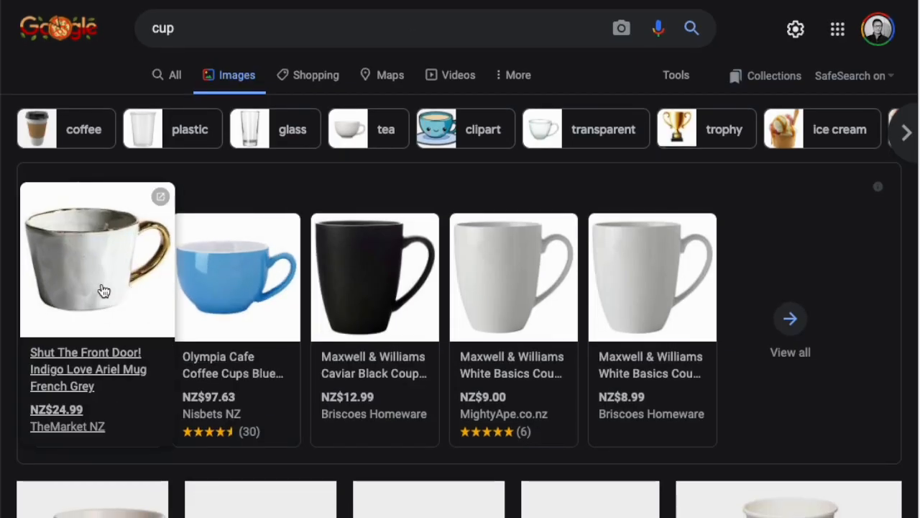
Save the green Acme Roman Cup image from the cup image results into the Downloads/Train/Cup folder
left_click(103, 289)
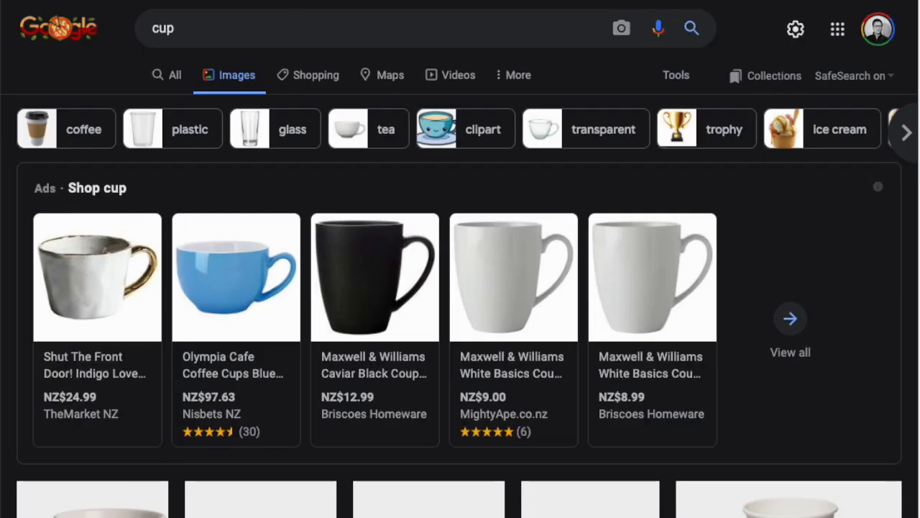
scroll(136, 353, "down", 3)
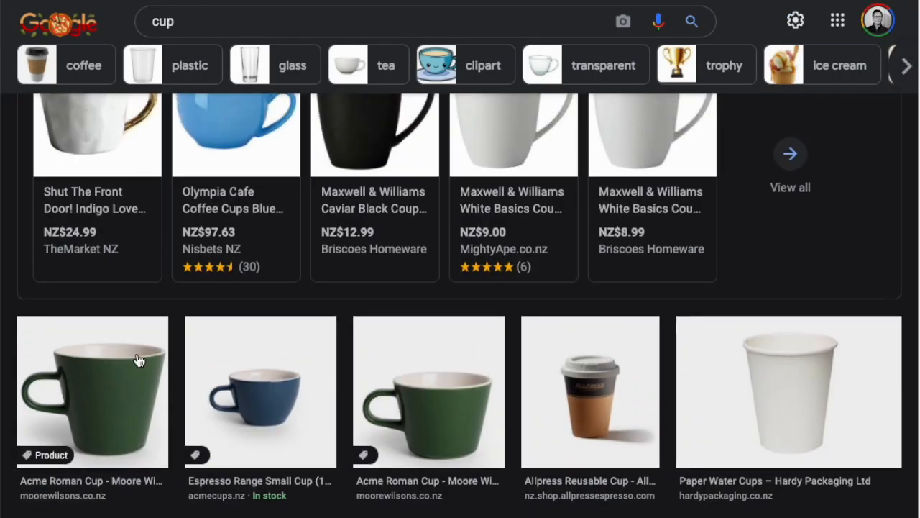
left_click(130, 376)
right_click(701, 245)
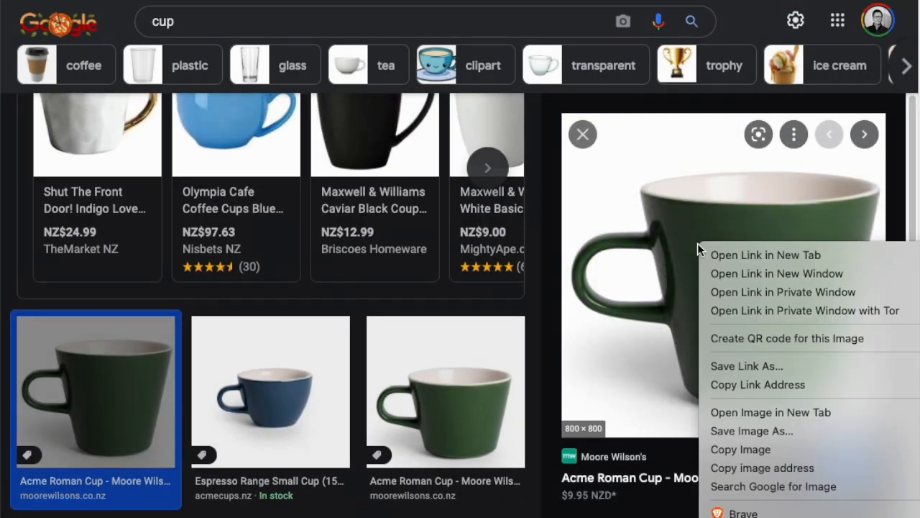
left_click(790, 433)
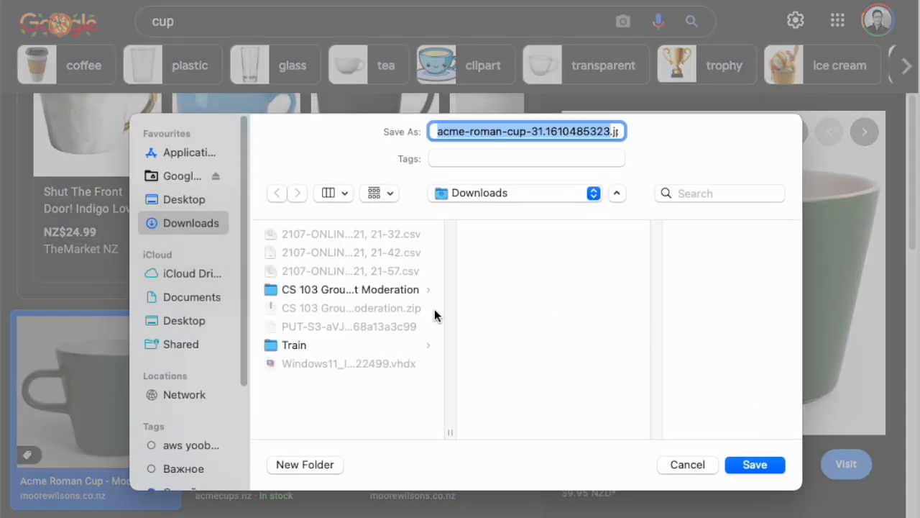
left_click(309, 345)
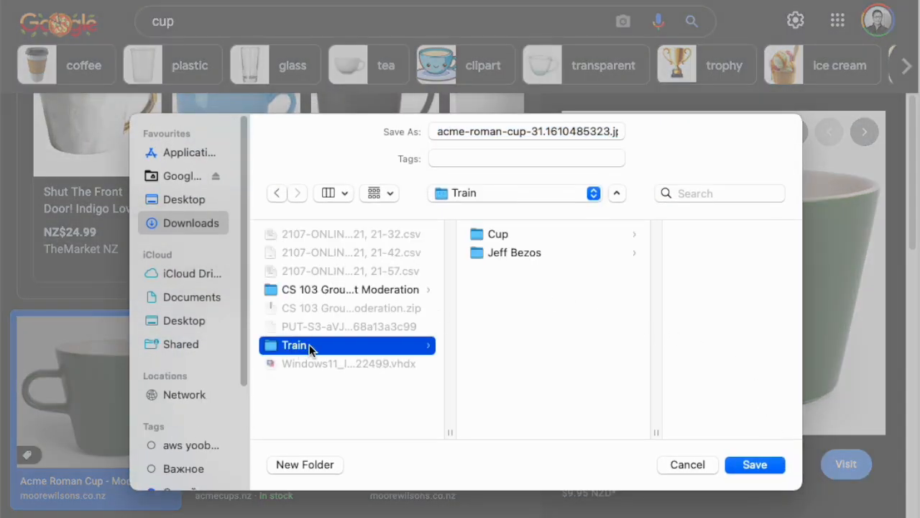
left_click(506, 233)
left_click(754, 464)
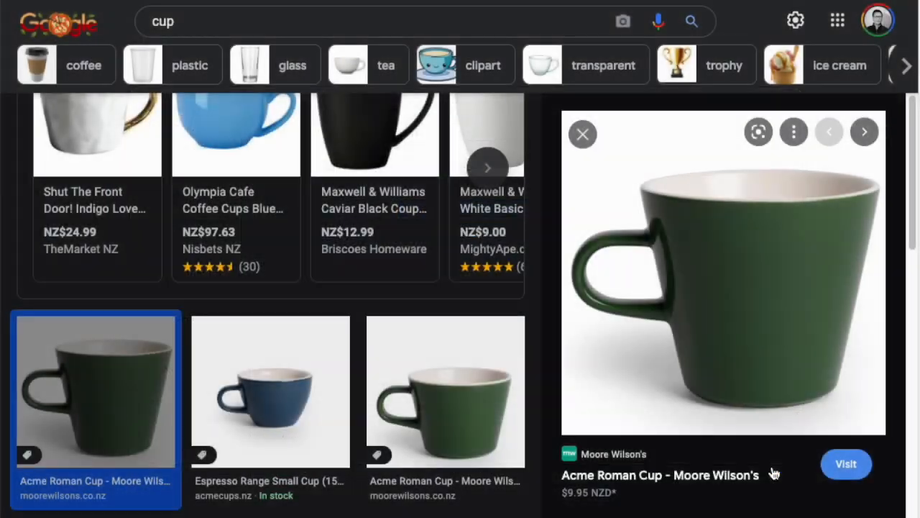
Save the Allpress reusable cup image into the same Cup folder
scroll(407, 470, "down", 5)
scroll(387, 326, "up", 2)
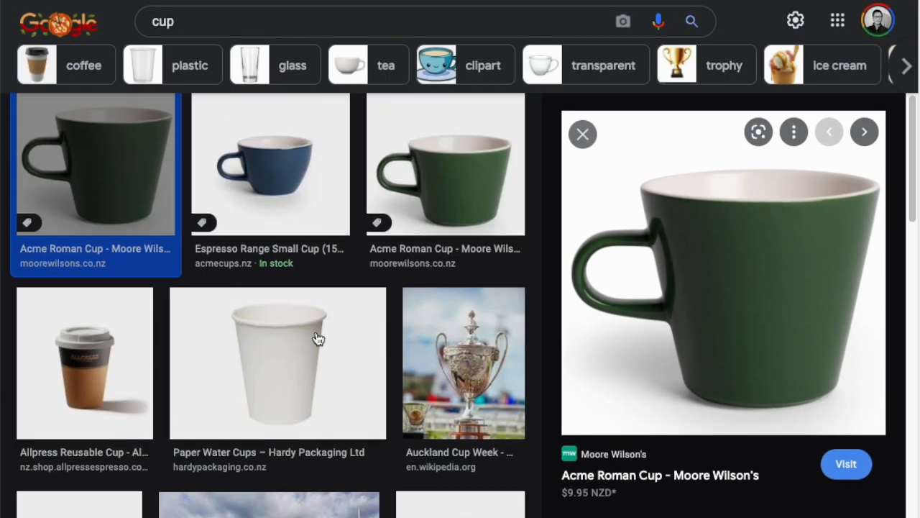
left_click(113, 364)
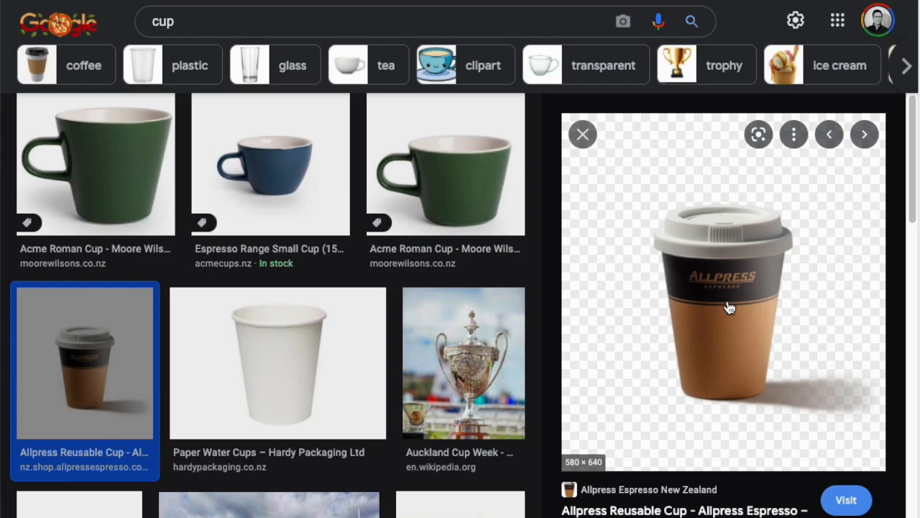
right_click(729, 307)
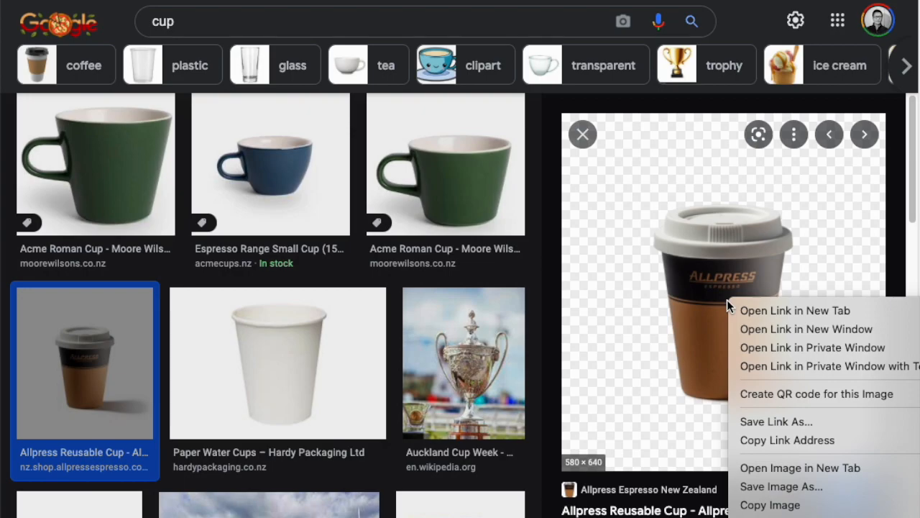
left_click(789, 489)
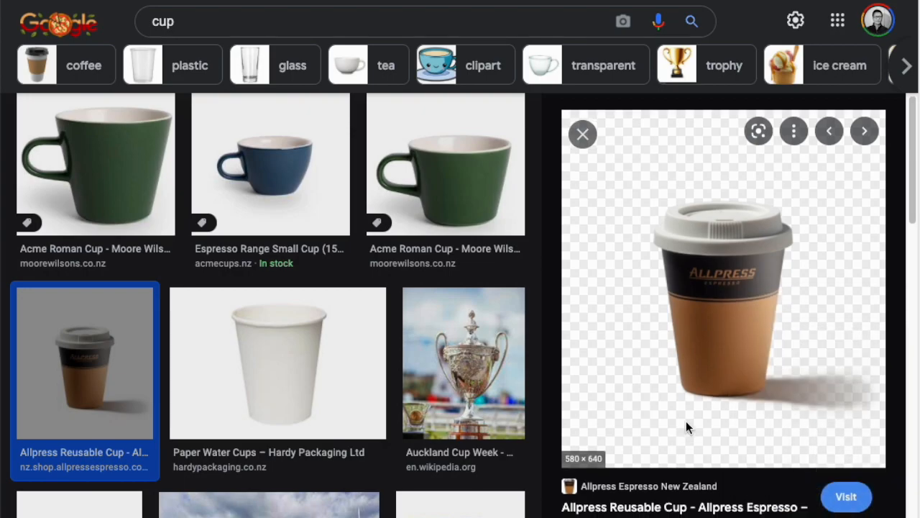
left_click(758, 463)
Save the Small Milk Roman Cup image into the Cup folder
scroll(386, 295, "down", 6)
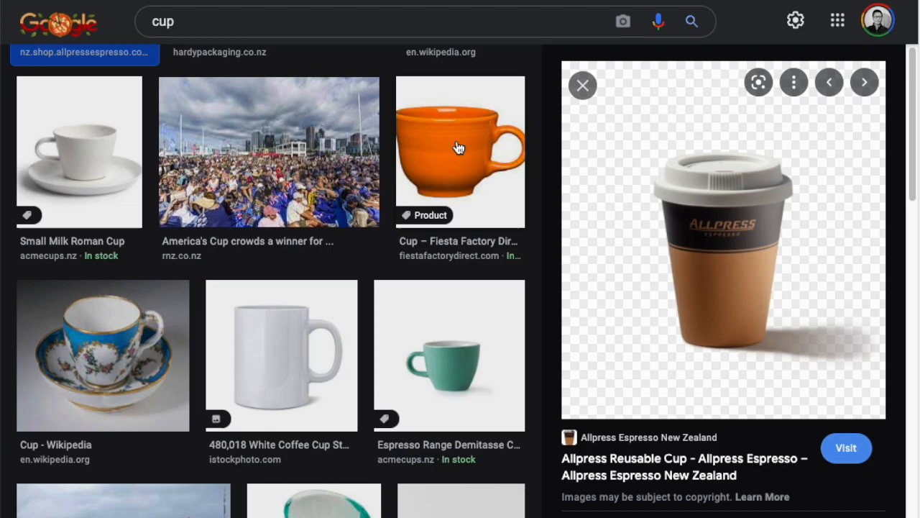
left_click(83, 171)
right_click(742, 215)
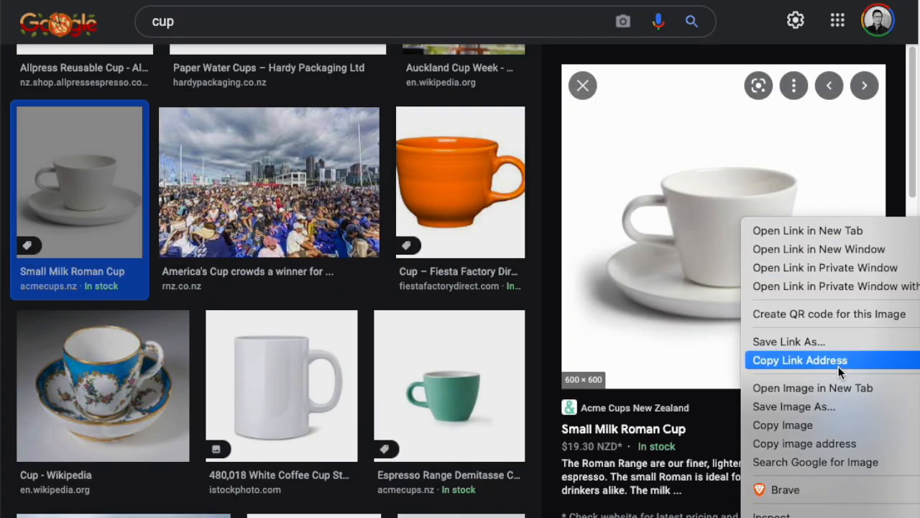
left_click(820, 407)
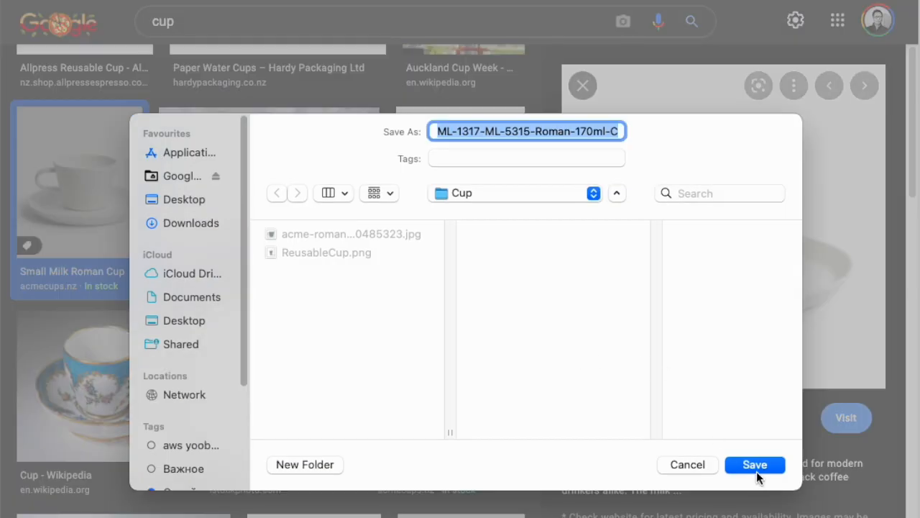
left_click(756, 464)
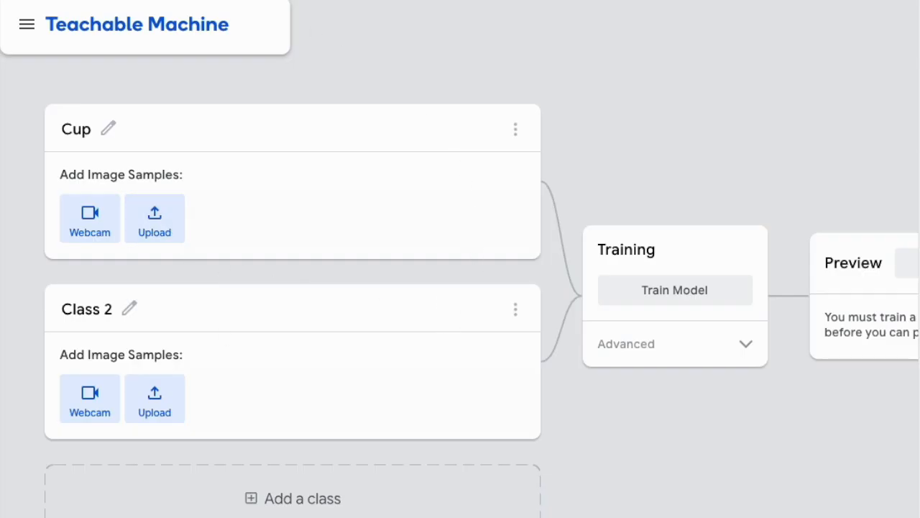
Upload all three images from the Downloads/Train/Cup folder as samples for the Cup class
left_click(168, 232)
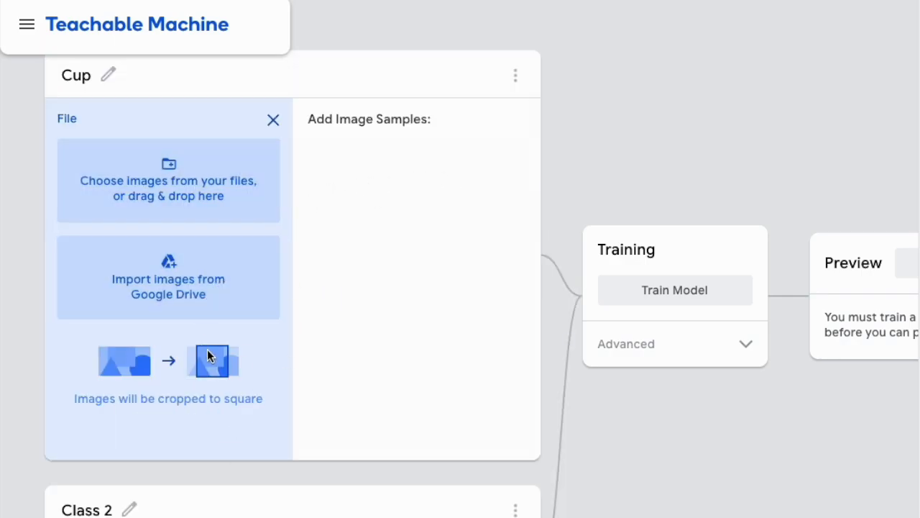
left_click(179, 195)
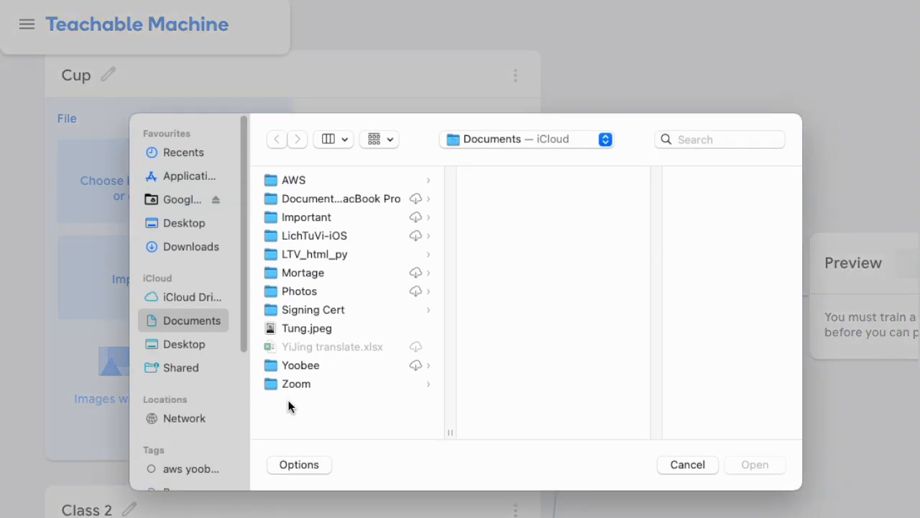
left_click(199, 245)
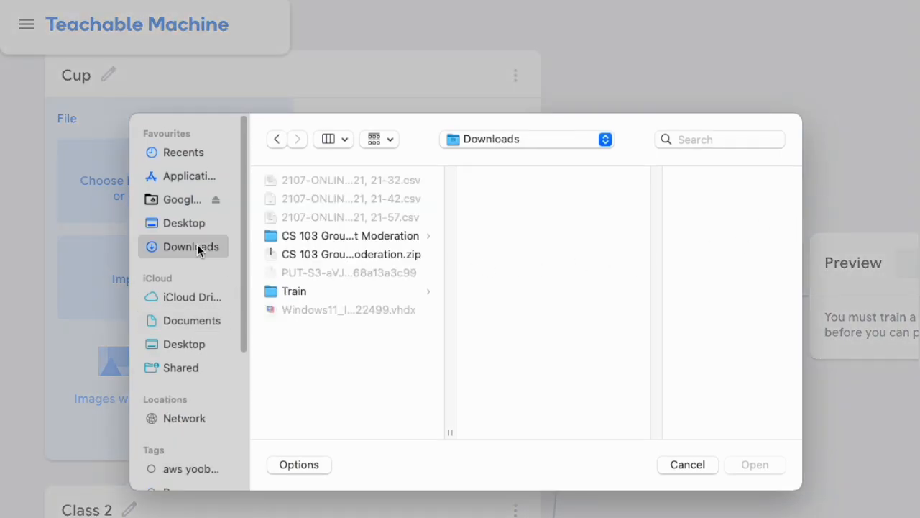
left_click(308, 294)
left_click(497, 181)
left_click_drag(725, 255, 662, 181)
left_click(757, 464)
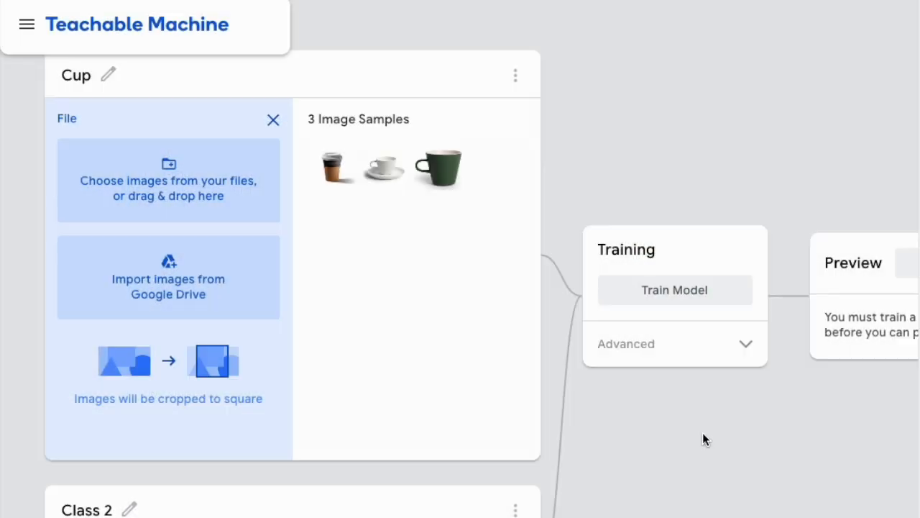
Rename the second class to Jeff Bezos
scroll(429, 381, "down", 2)
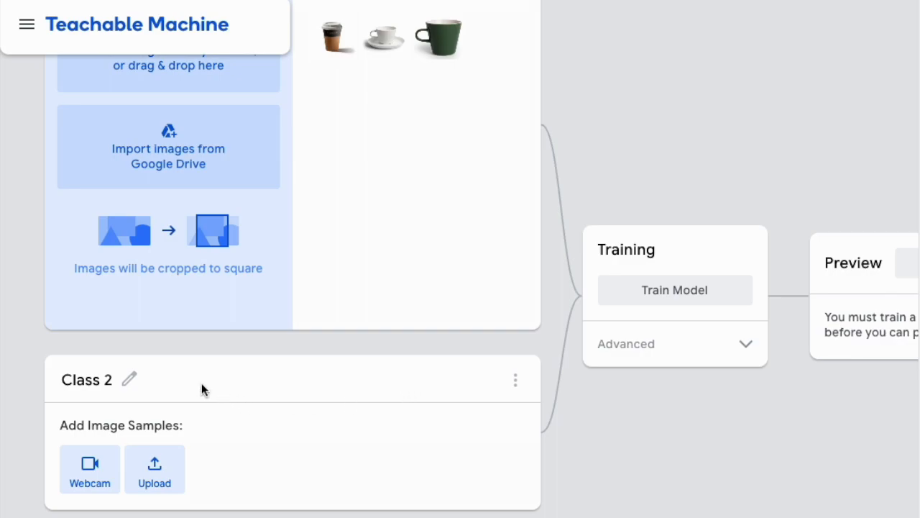
left_click(92, 383)
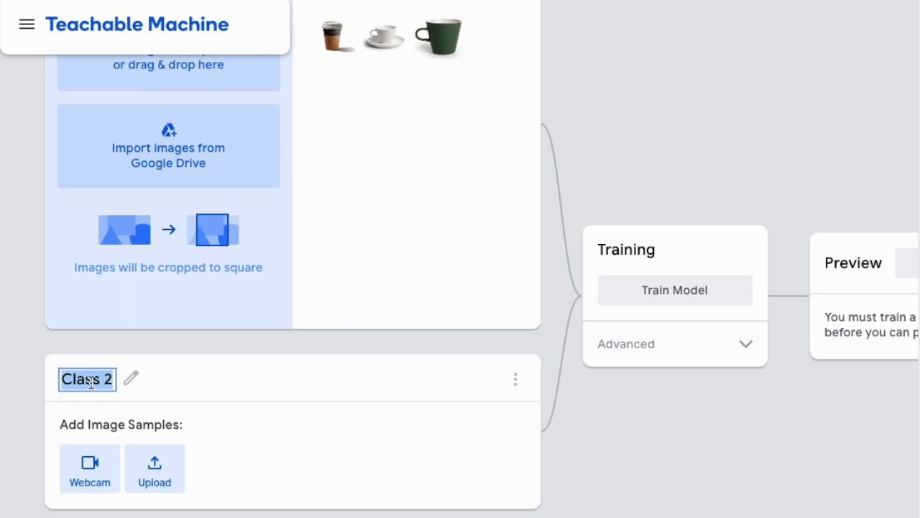
type("J")
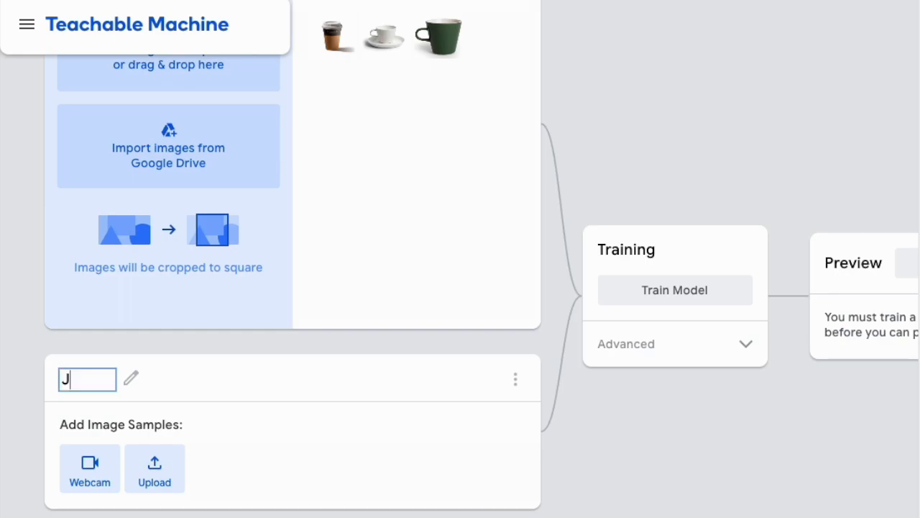
type("eff Bezos")
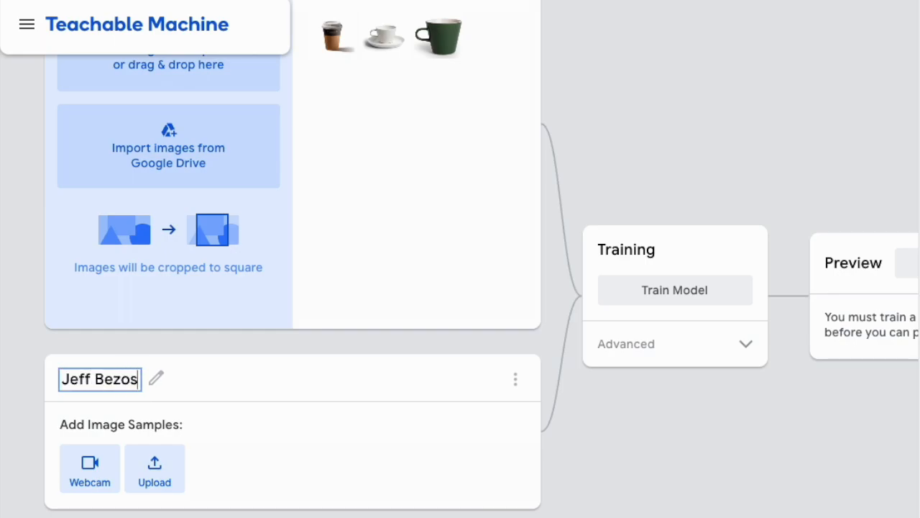
key("Return")
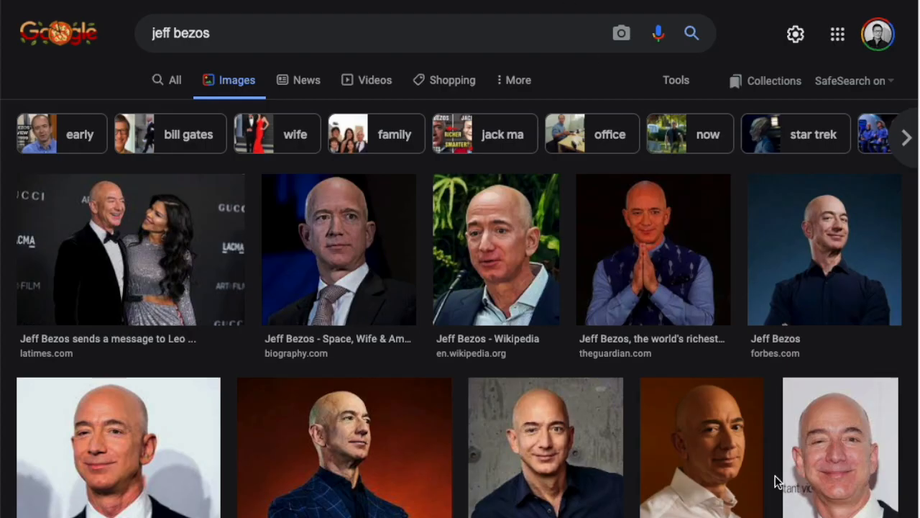
Save the Forbes portrait of Jeff Bezos from the image results into the Jeff Bezos folder
scroll(446, 431, "down", 1)
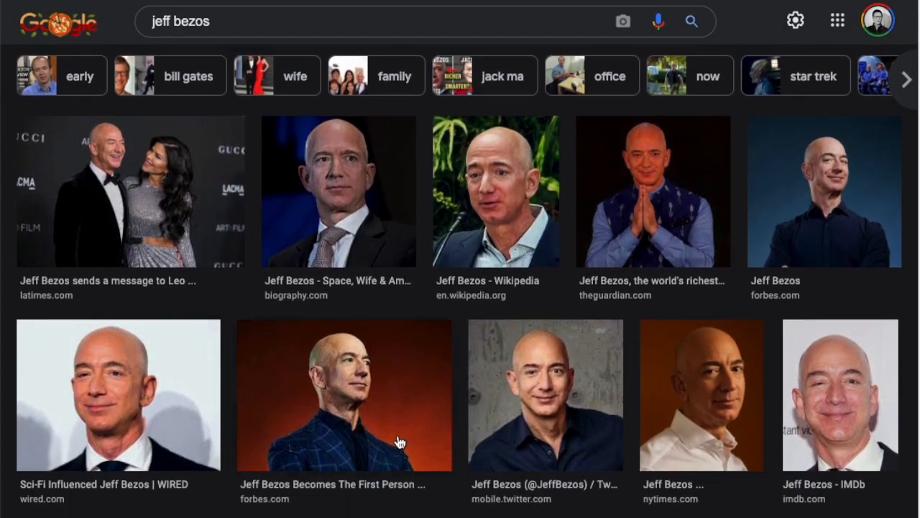
left_click(330, 394)
right_click(754, 169)
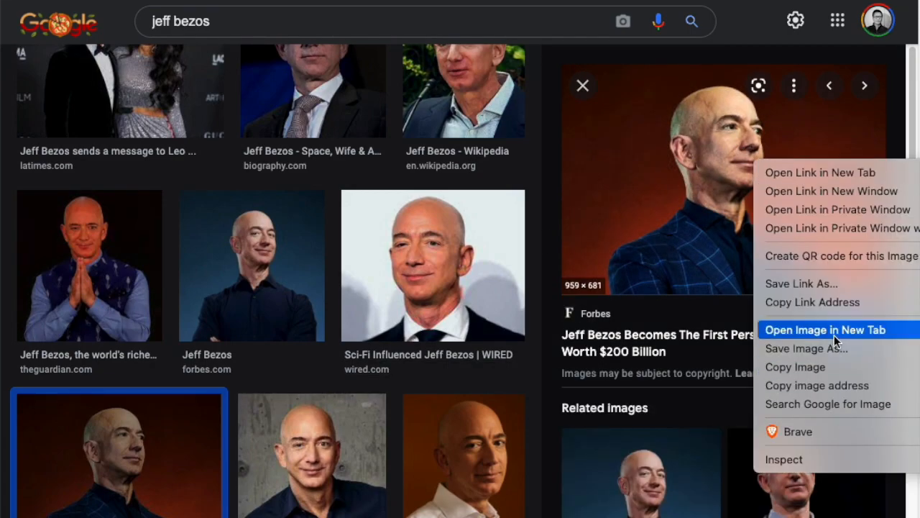
left_click(808, 347)
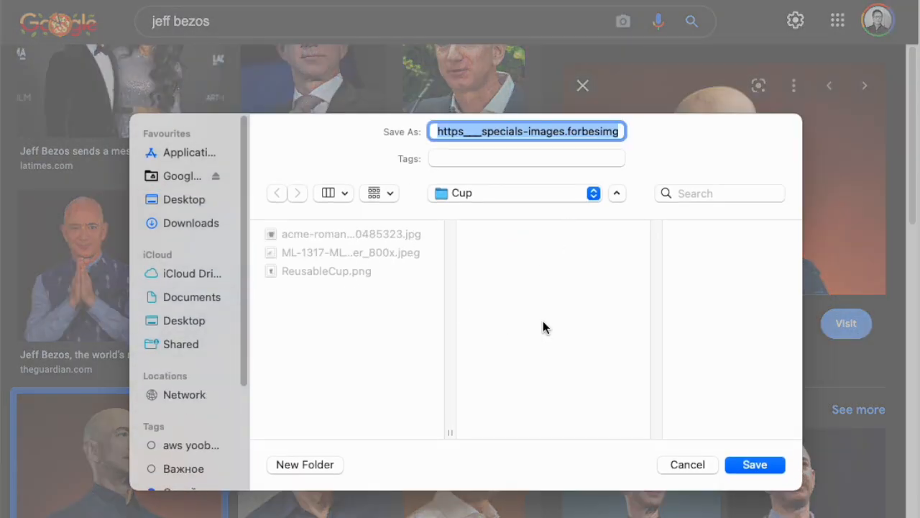
left_click(518, 253)
left_click(755, 465)
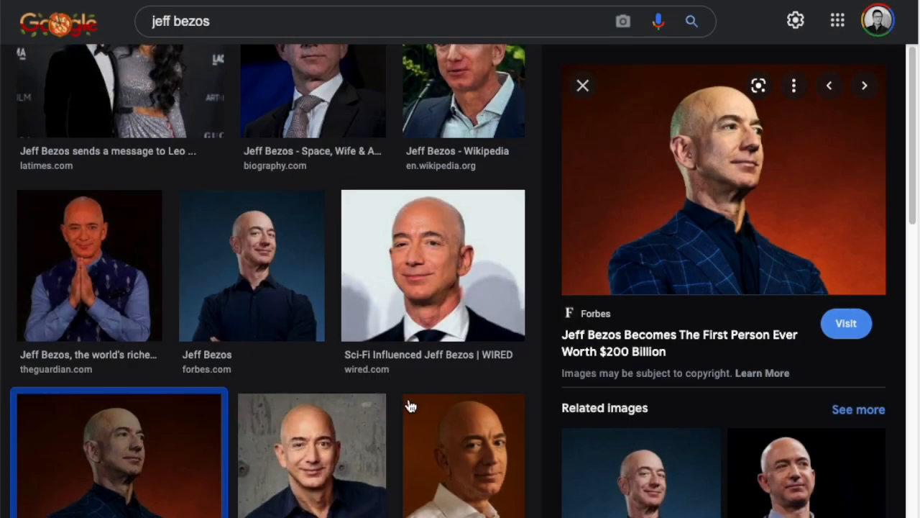
Save the Twitter image of Jeff Bezos into the same folder
scroll(386, 371, "down", 3)
left_click(317, 348)
right_click(732, 165)
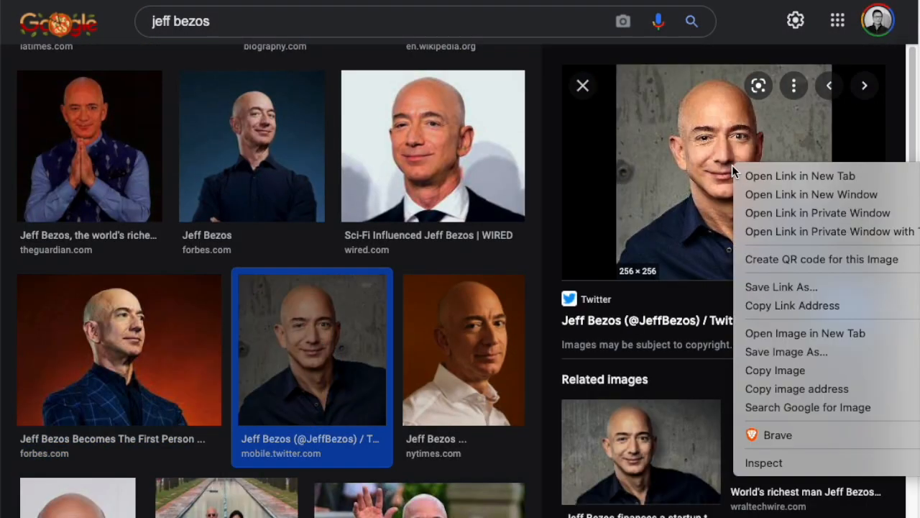
left_click(808, 354)
left_click(754, 465)
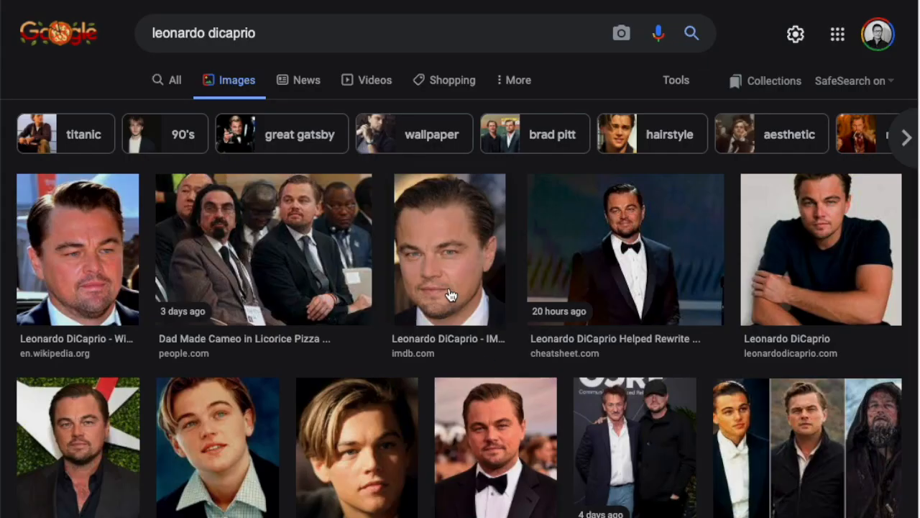
Save the Biography.com image of Leonardo DiCaprio from the image results into the Leo folder
scroll(449, 293, "down", 4)
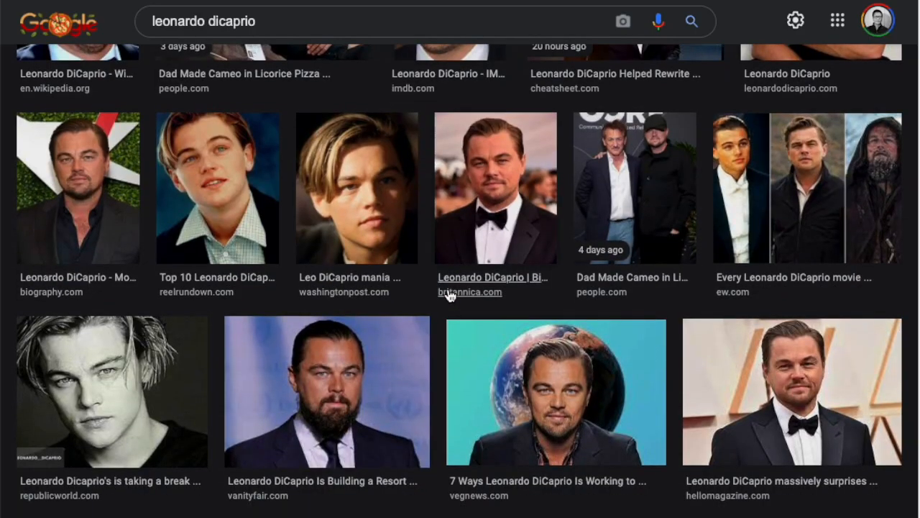
scroll(392, 471, "up", 1)
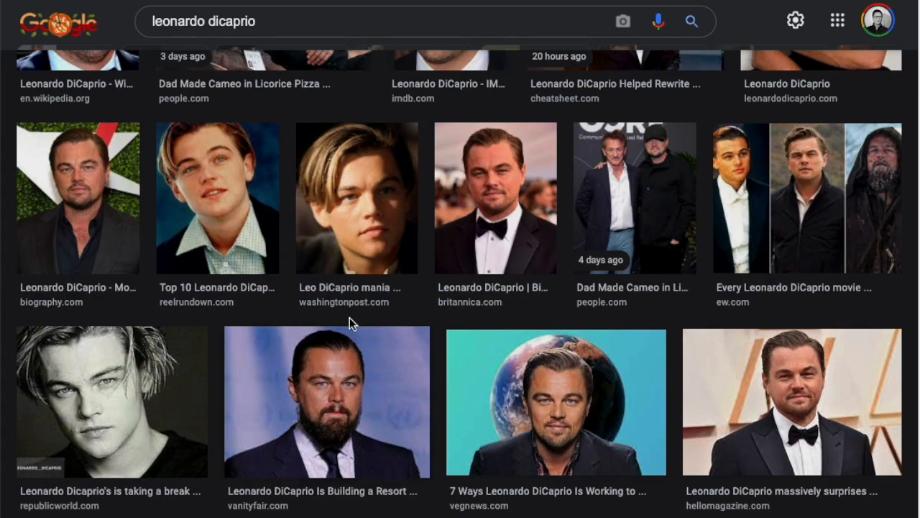
left_click(77, 198)
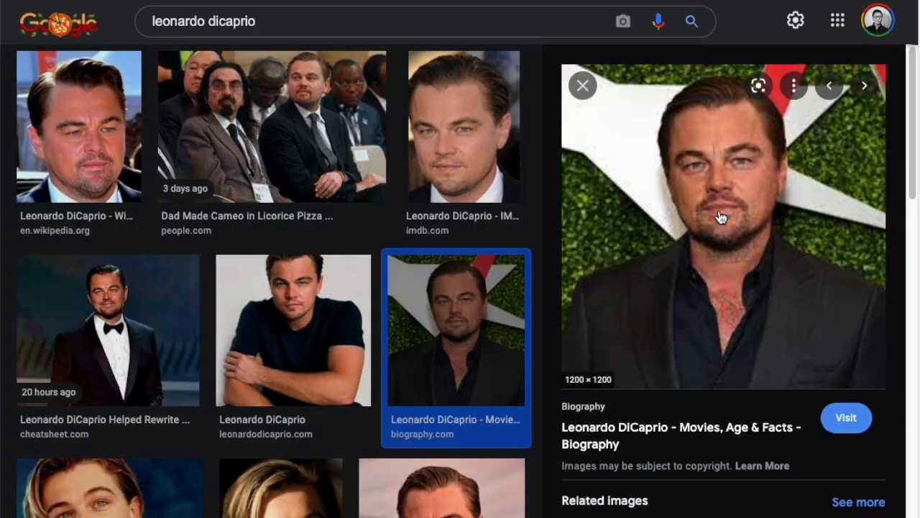
scroll(737, 226, "up", 1)
right_click(731, 241)
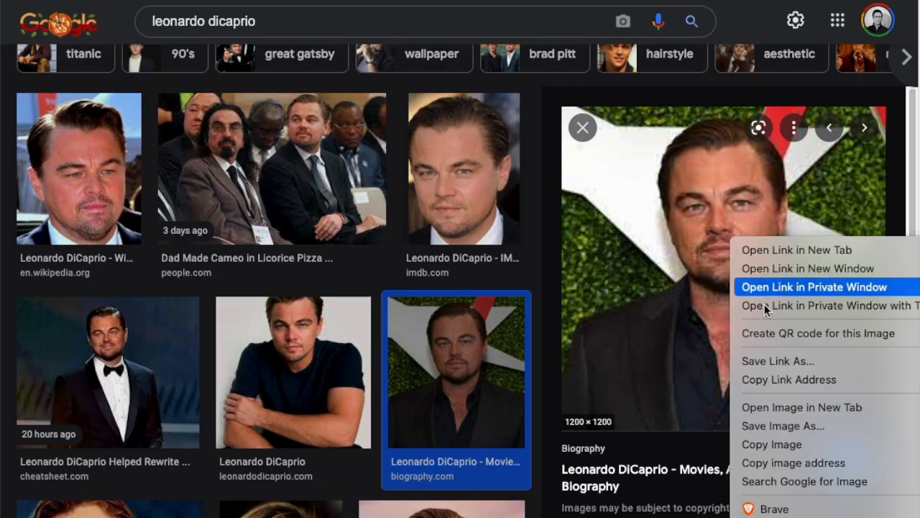
left_click(825, 426)
left_click(755, 464)
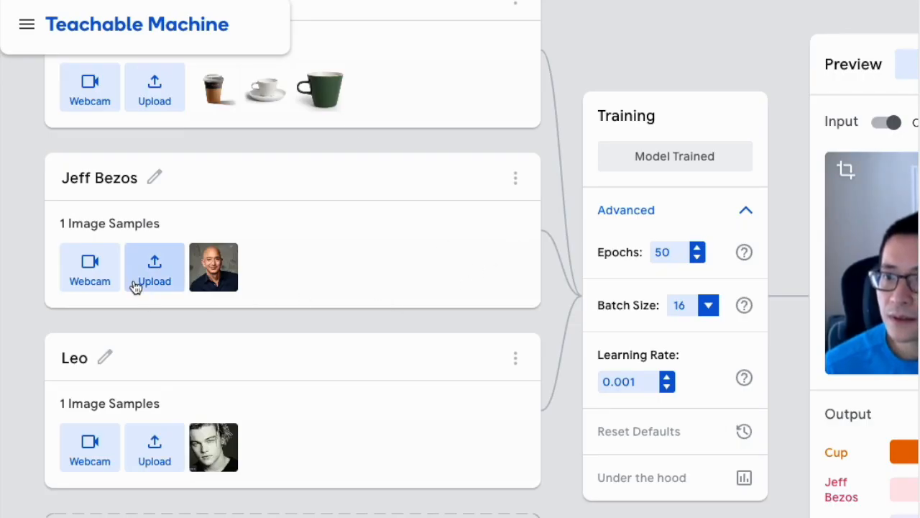
Upload three images from the Downloads/Train/Jeff Bezos folder as samples for the Jeff Bezos class
left_click(163, 288)
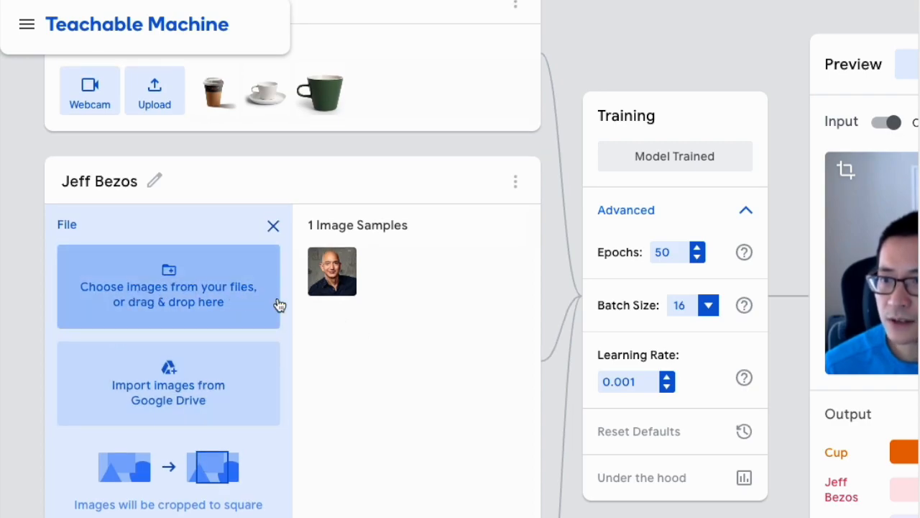
left_click(227, 311)
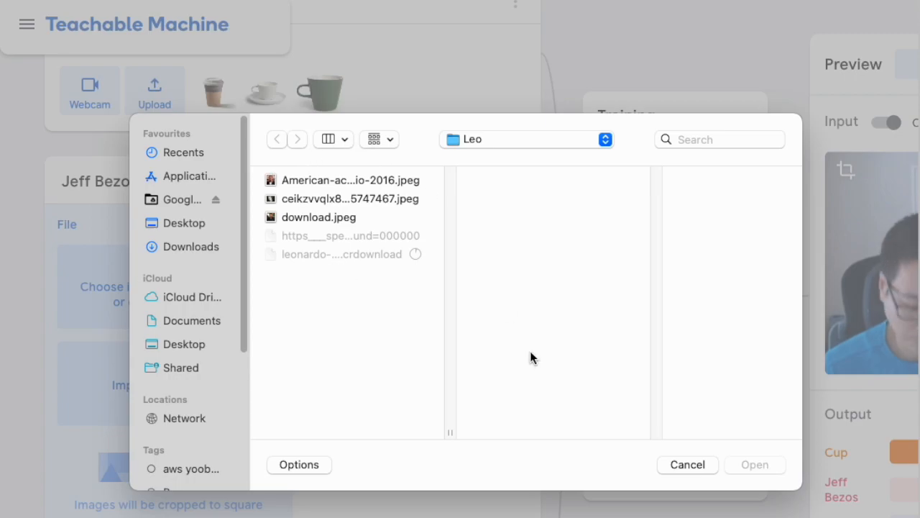
key("super+Up")
left_click(520, 199)
left_click(720, 235)
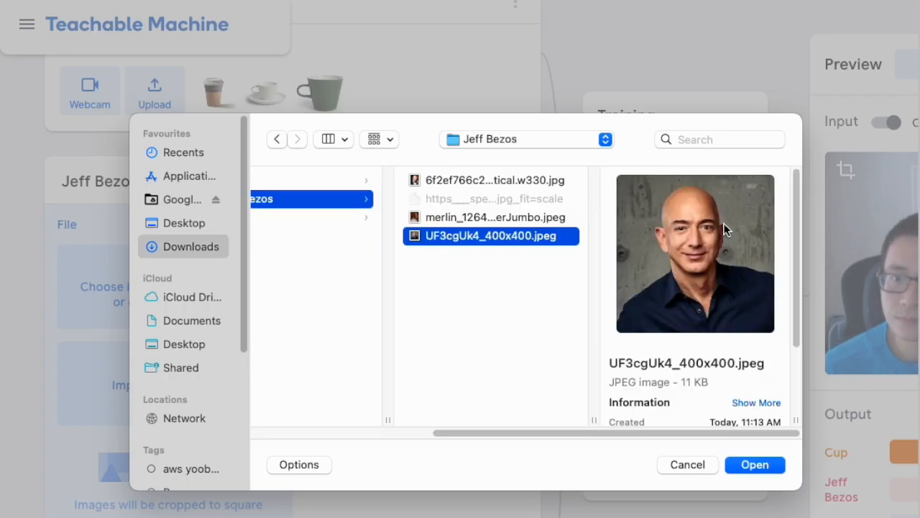
left_click(498, 217, "super")
left_click(493, 179, "super")
left_click(764, 464)
Upload three images from the Downloads/Train/Leo folder as samples for the Leo class
scroll(337, 467, "down", 5)
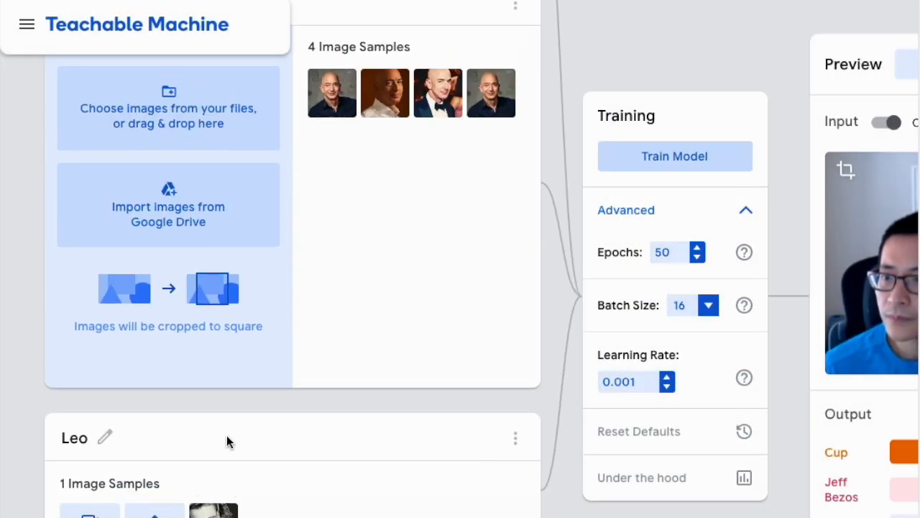
left_click(155, 475)
left_click(237, 230)
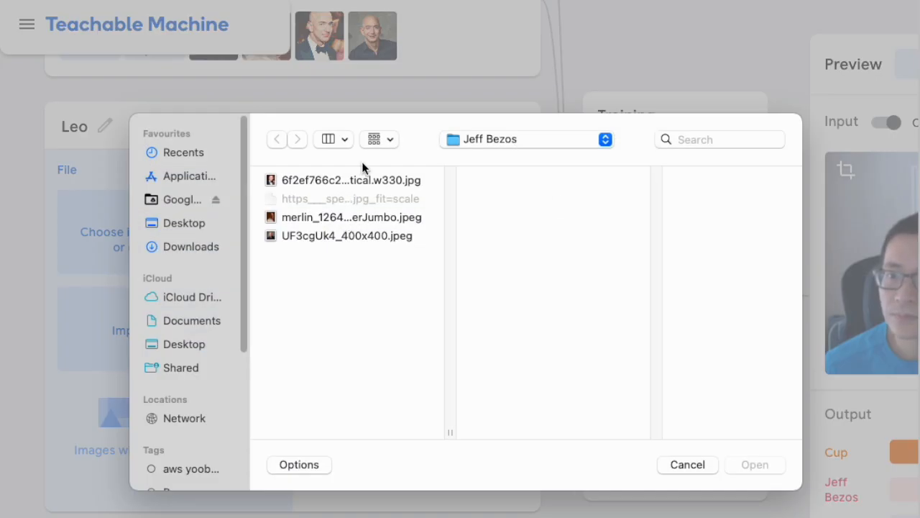
left_click(191, 246)
left_click(503, 216)
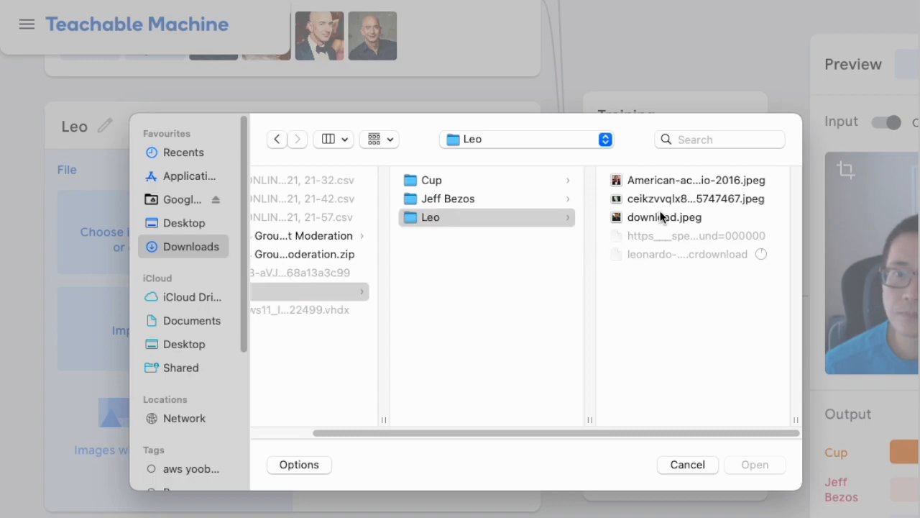
left_click(659, 214)
left_click(489, 180, "super")
left_click(752, 463)
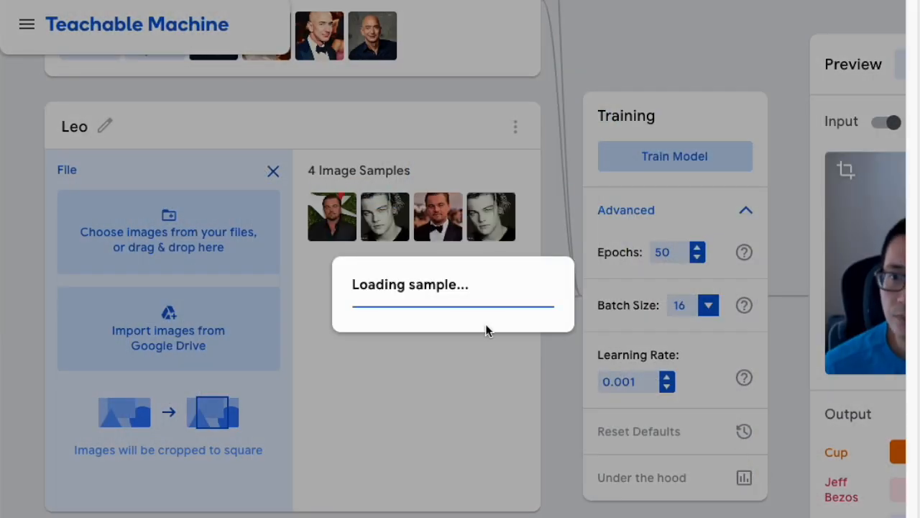
Train the model on the Cup, Jeff Bezos and Leo classes
scroll(476, 436, "up", 3)
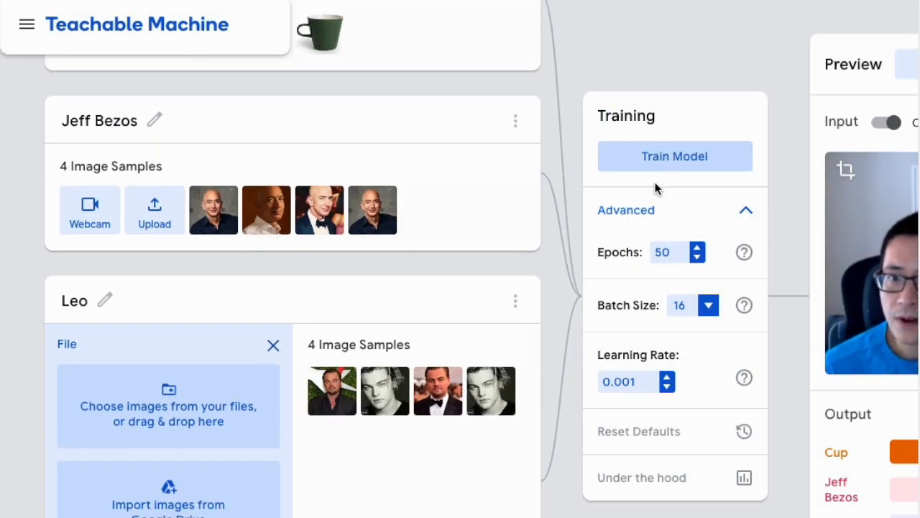
left_click(699, 158)
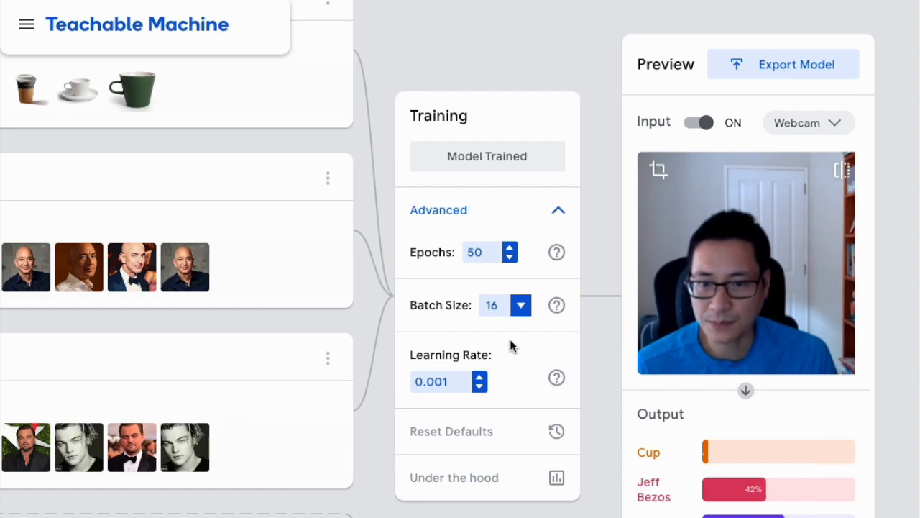
Open the Export Model dialog and scroll through the Tensorflow.js code snippet
left_click(785, 71)
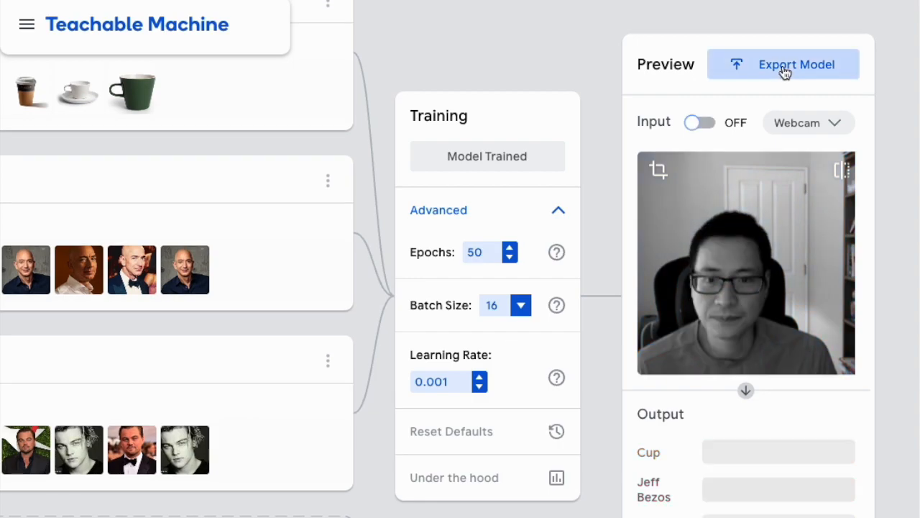
left_click(786, 72)
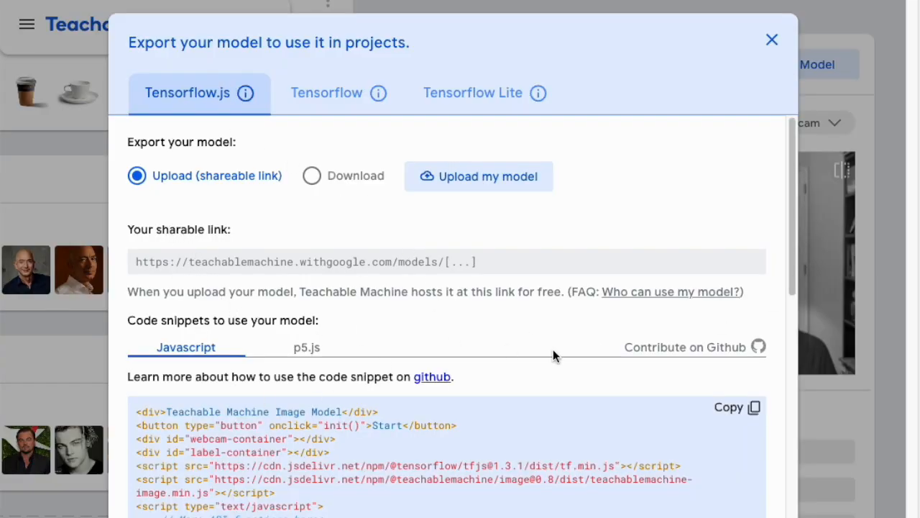
scroll(558, 346, "down", 10)
scroll(558, 345, "up", 4)
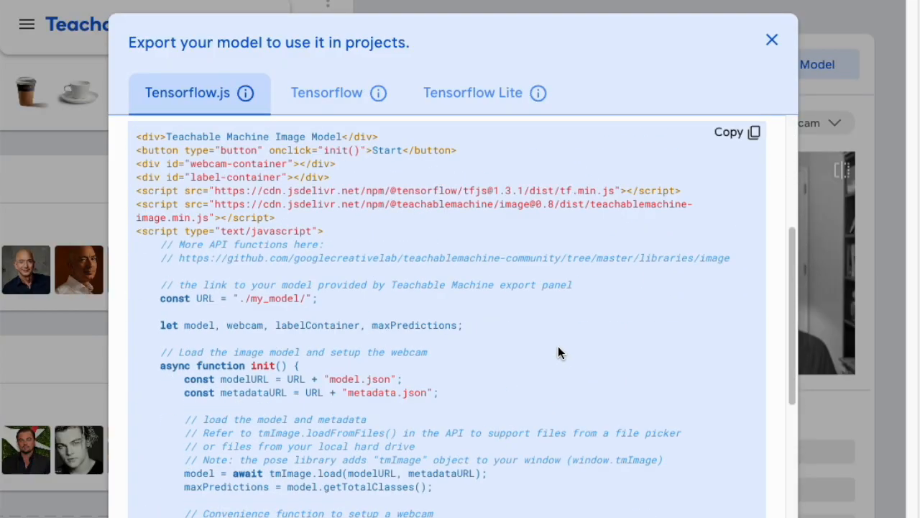
scroll(558, 346, "up", 7)
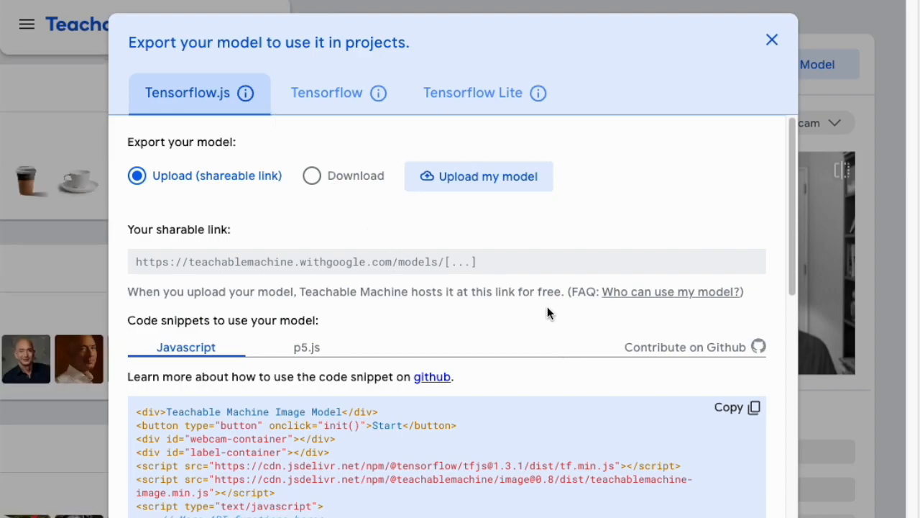
scroll(547, 313, "down", 10)
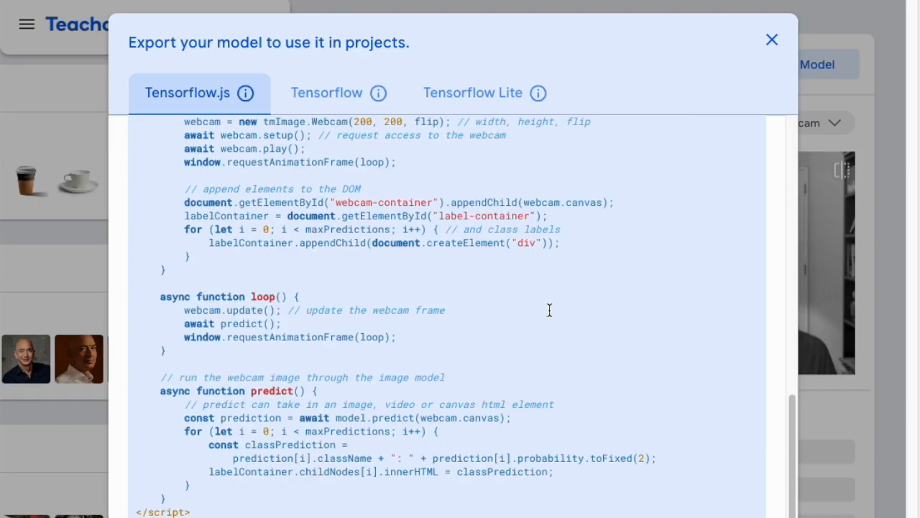
scroll(549, 310, "up", 10)
scroll(549, 310, "up", 1)
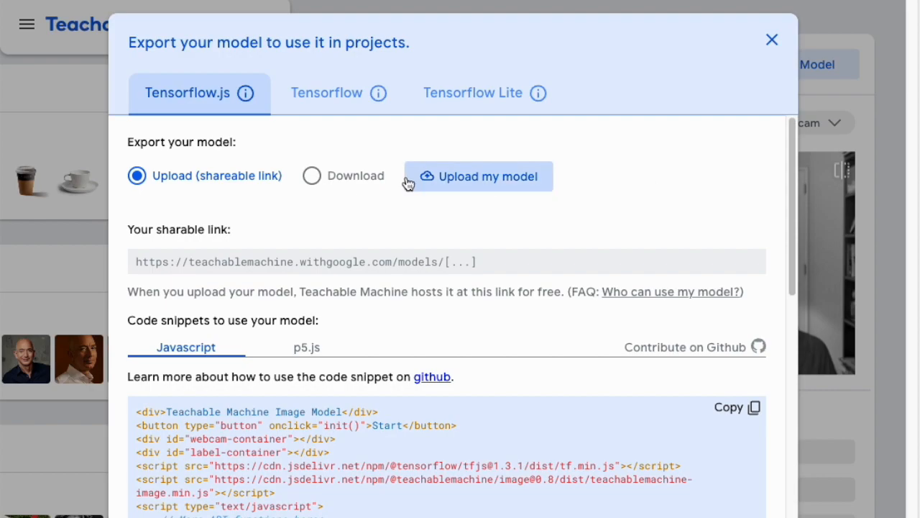
Download the Tensorflow.js model as tm-my-image-model, then close the export dialog
left_click(312, 176)
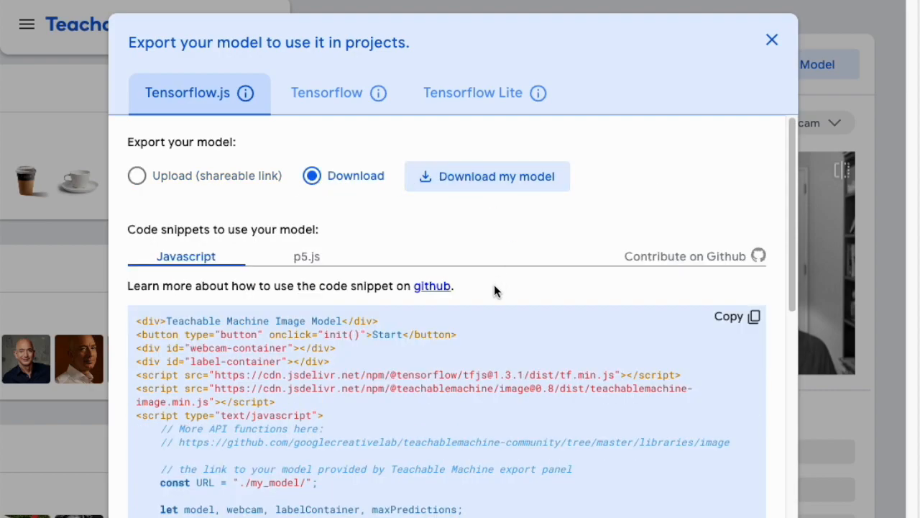
scroll(494, 288, "down", 7)
scroll(495, 287, "up", 7)
left_click(489, 186)
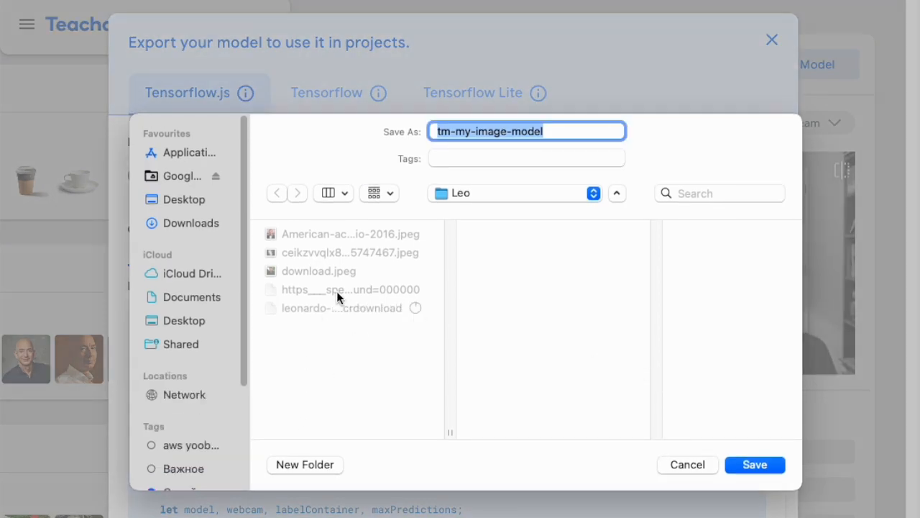
left_click(761, 468)
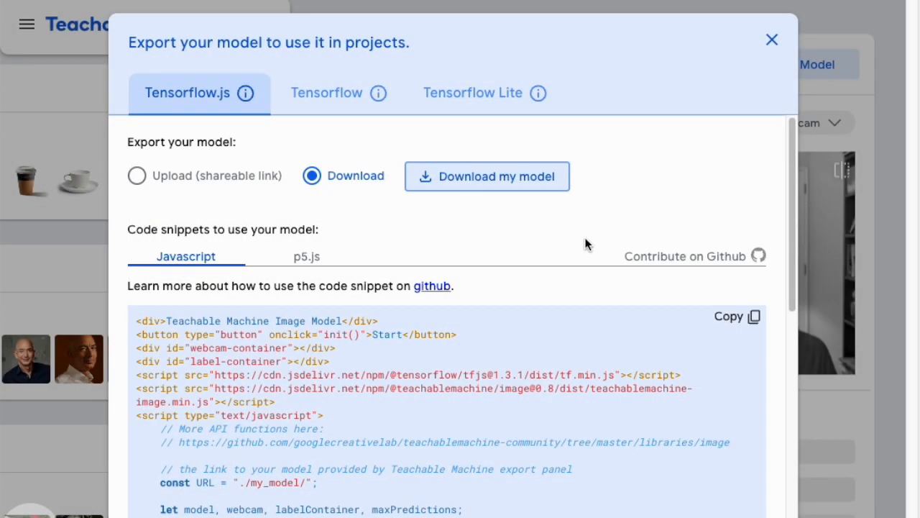
left_click(771, 39)
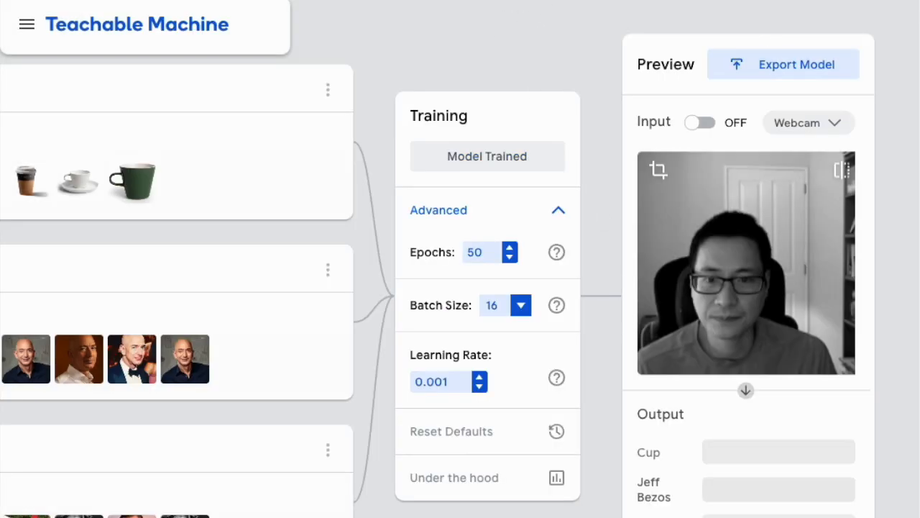
Navigate to the Welcome to AWS AI Demo site, leaving the Teachable Machine page
type("d")
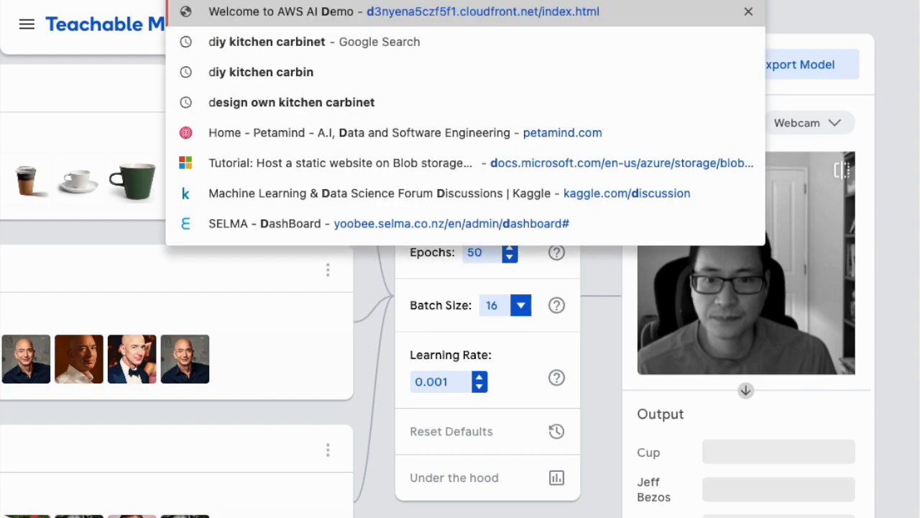
key("Return")
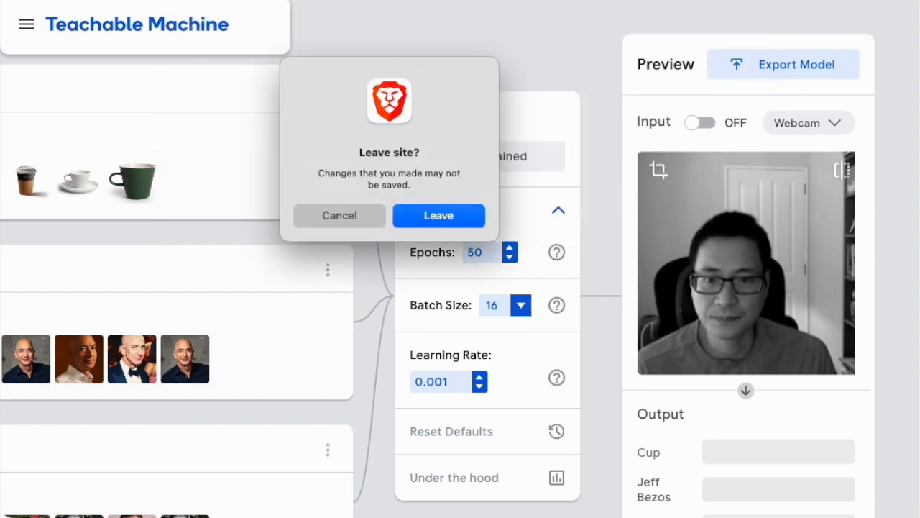
left_click(446, 216)
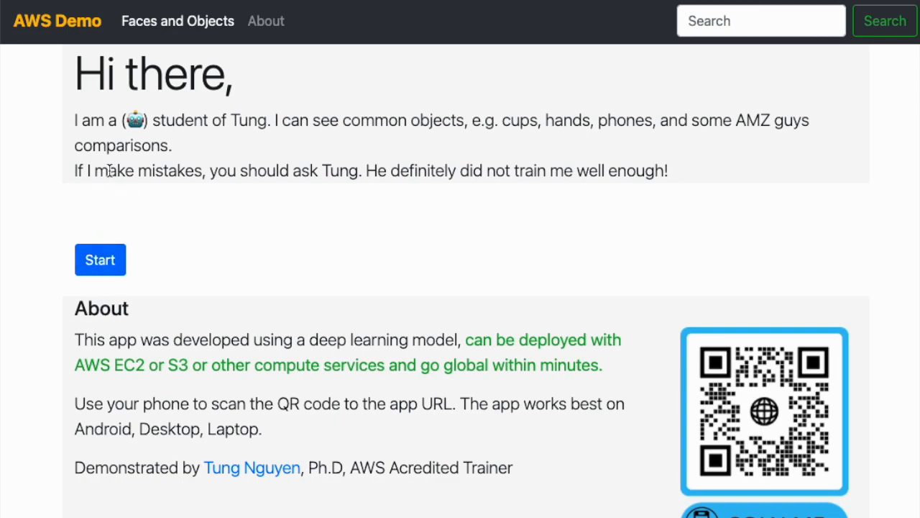
Start the webcam face comparison in the AWS Demo app
left_click(113, 266)
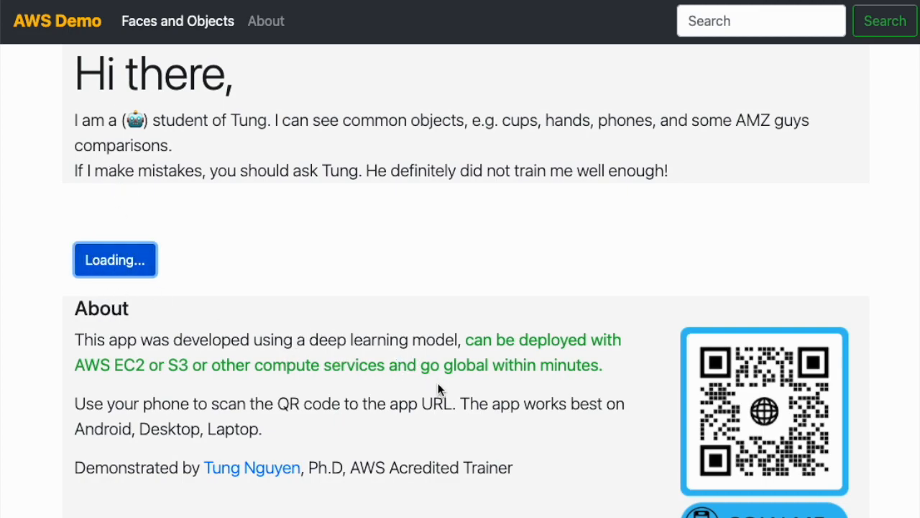
left_click(405, 109)
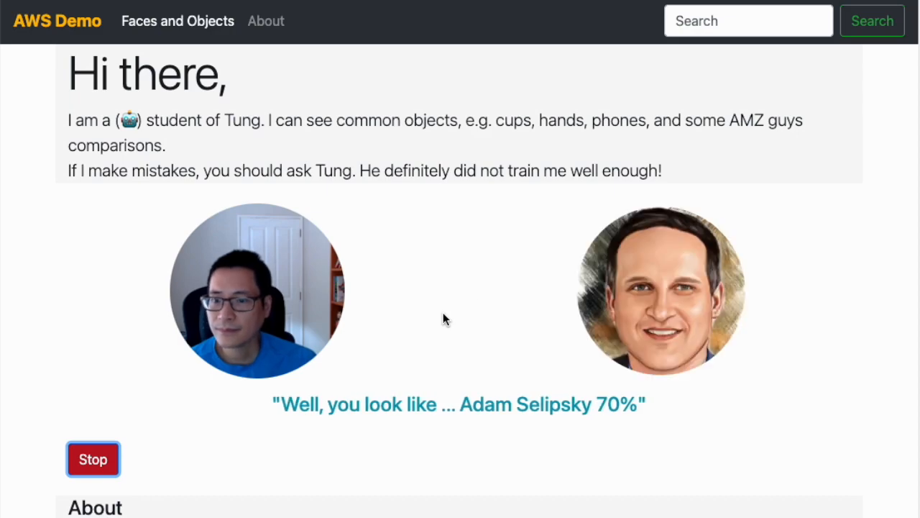
Examine the look-alike result shown for the webcam face
scroll(442, 317, "down", 2)
scroll(442, 321, "up", 1)
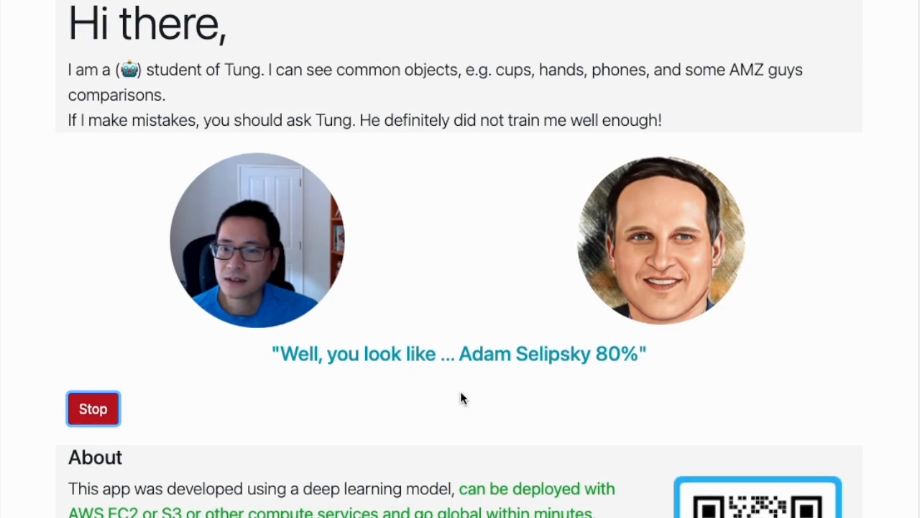
scroll(460, 391, "up", 1)
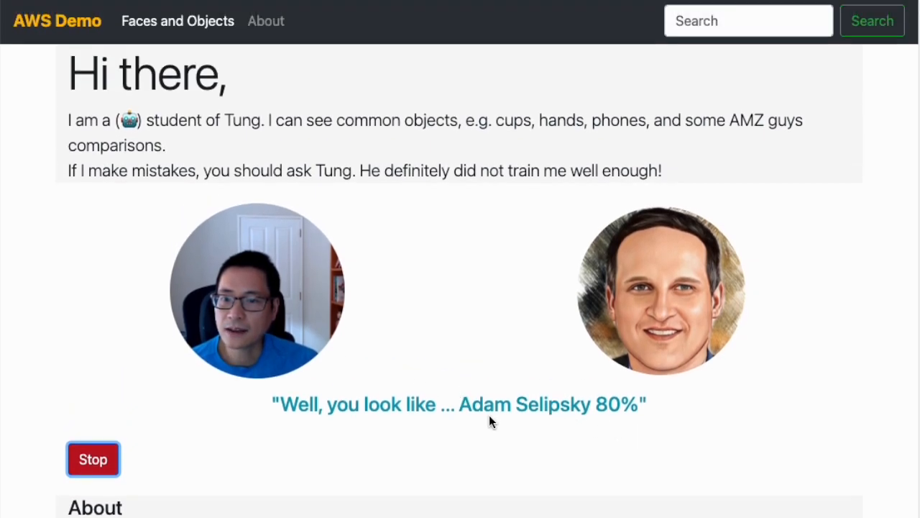
left_click_drag(598, 407, 710, 415)
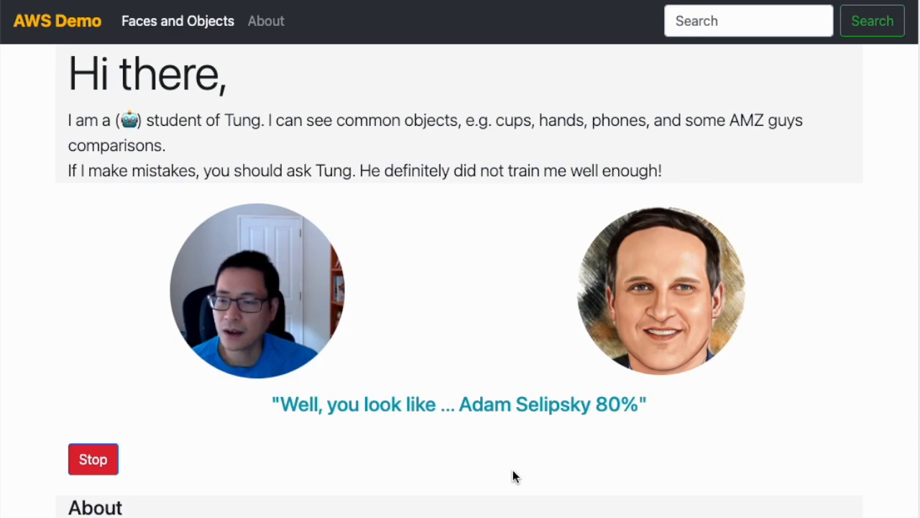
scroll(513, 475, "down", 2)
scroll(614, 386, "up", 2)
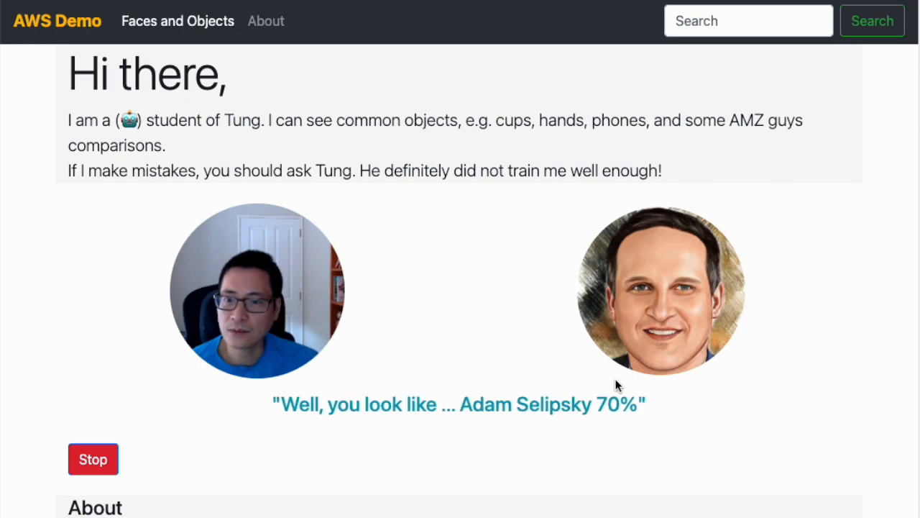